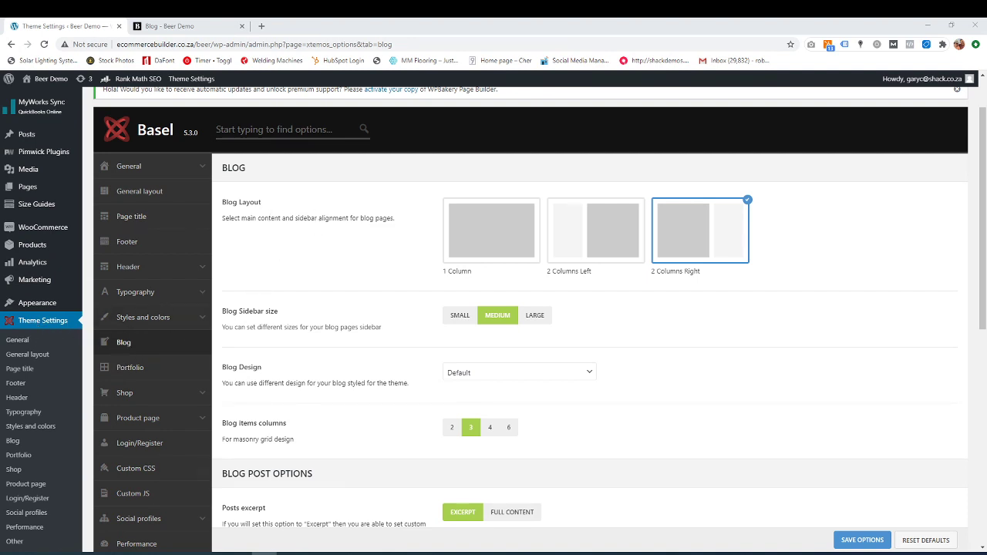
Step: Review the live Blog page posts, then check the Blog settings (2 Columns Right, Medium sidebar)
click(209, 27)
scroll(219, 385, down, 3)
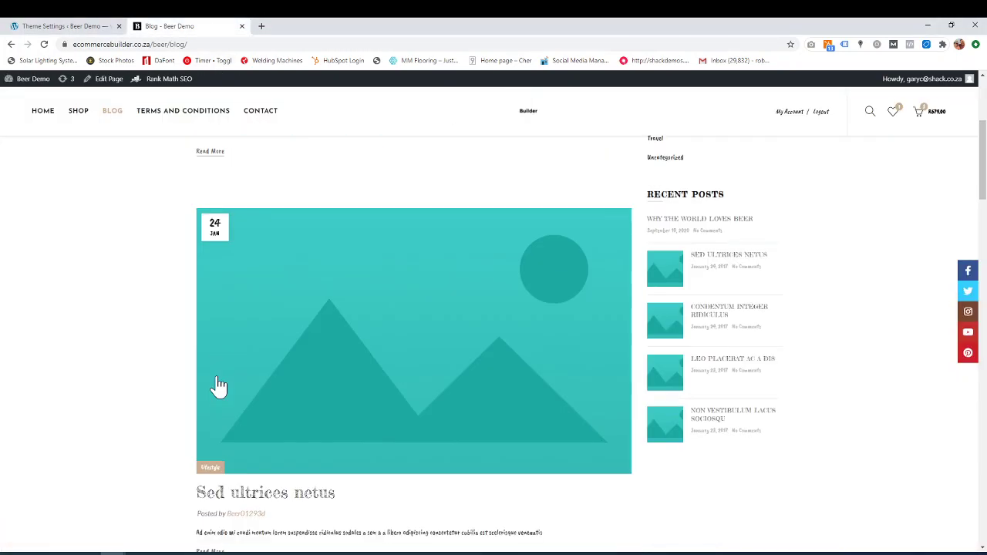
scroll(216, 387, down, 6)
scroll(205, 386, up, 3)
scroll(177, 386, up, 4)
scroll(128, 347, up, 4)
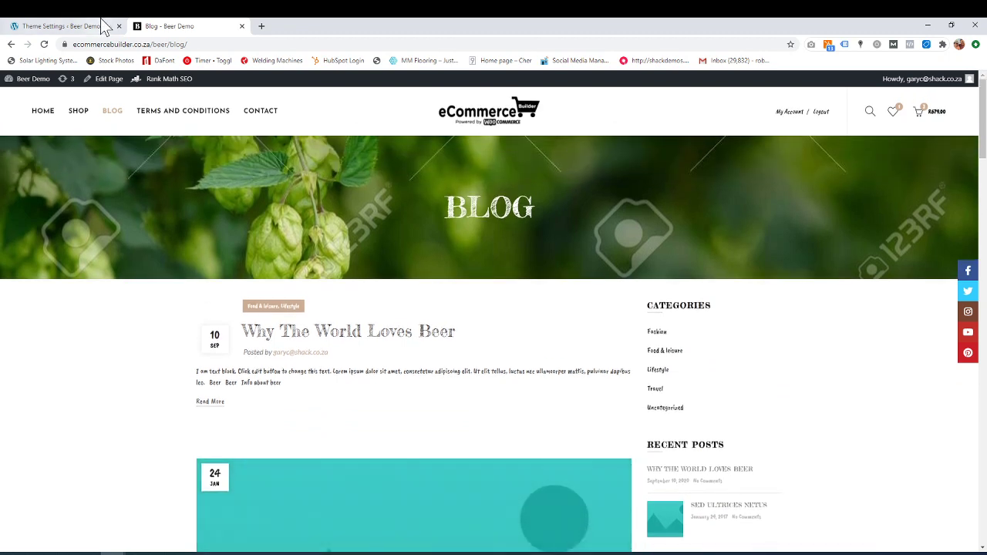
click(103, 26)
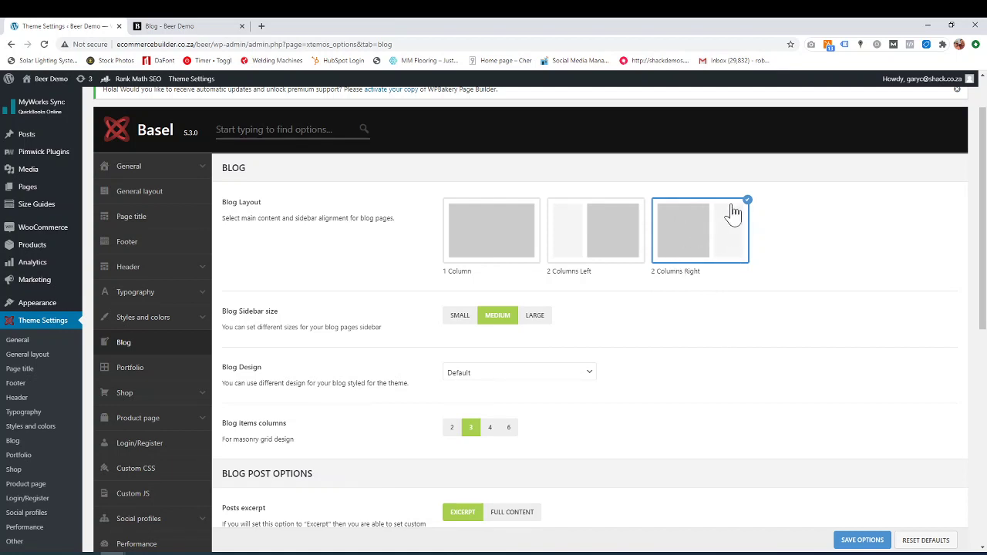
Step: Scroll through the live Blog page again to recheck the posts and categories sidebar
click(185, 26)
scroll(737, 386, down, 2)
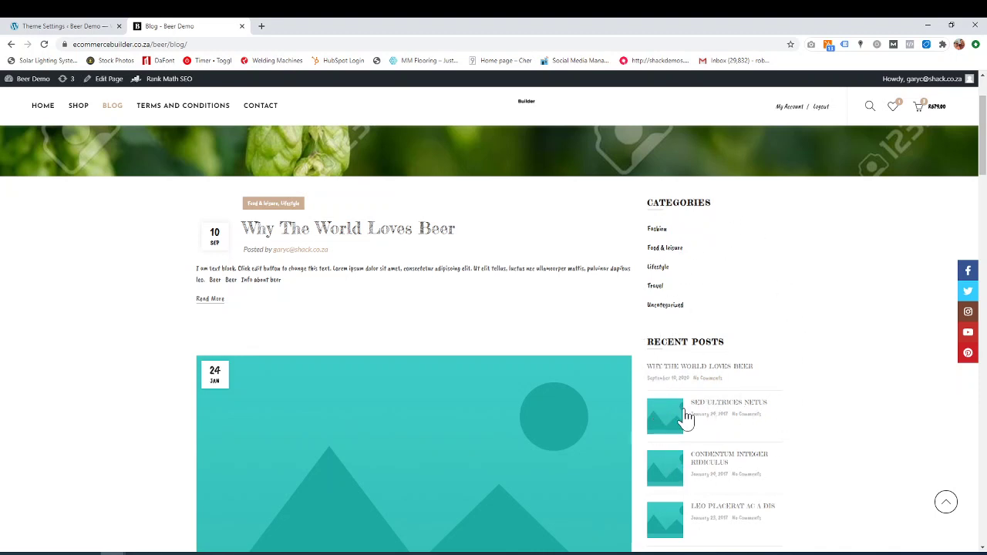
scroll(709, 231, down, 2)
scroll(694, 236, up, 2)
scroll(687, 335, down, 4)
scroll(689, 398, up, 5)
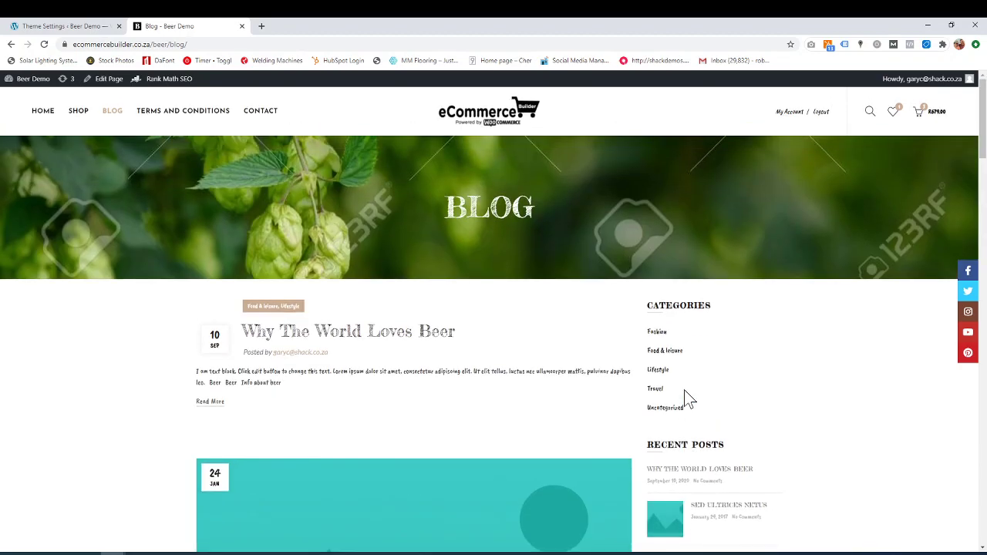
Step: Try the 2 Columns Left and 1 Column blog layouts, then restore 2 Columns Right
click(107, 28)
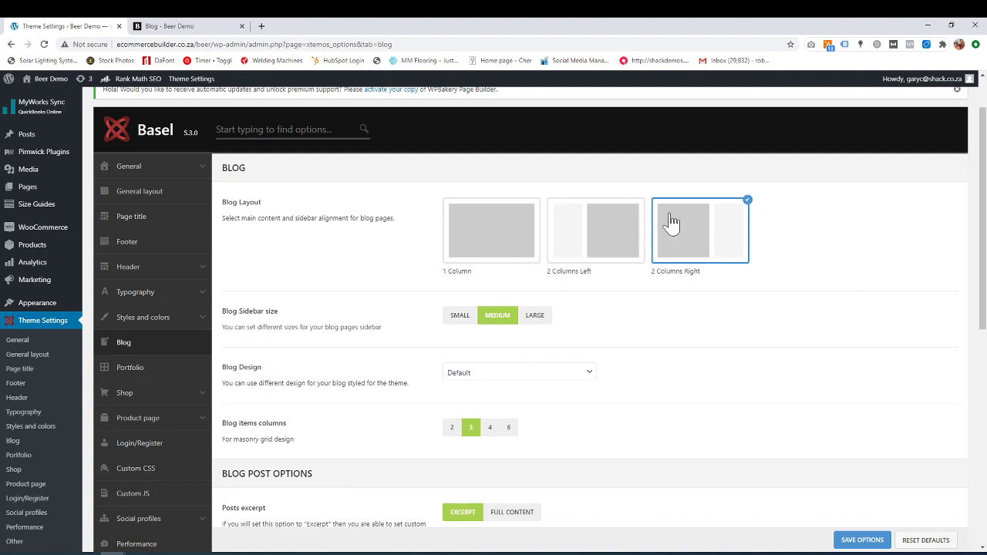
click(580, 236)
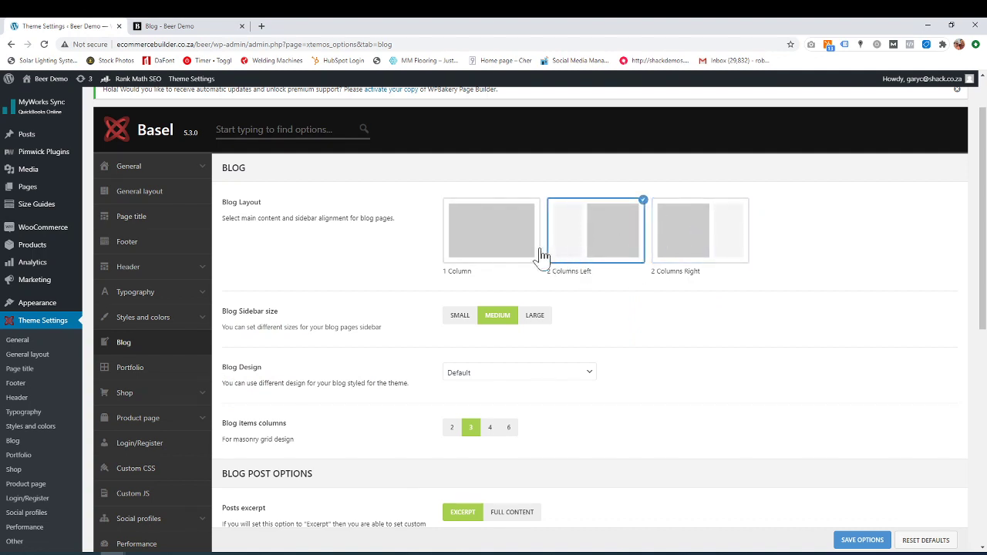
click(492, 261)
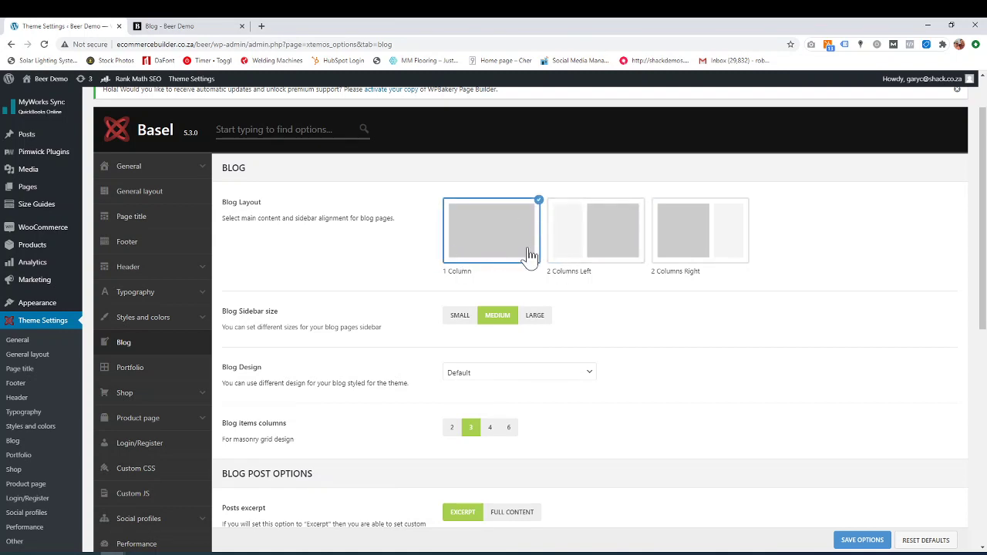
click(707, 255)
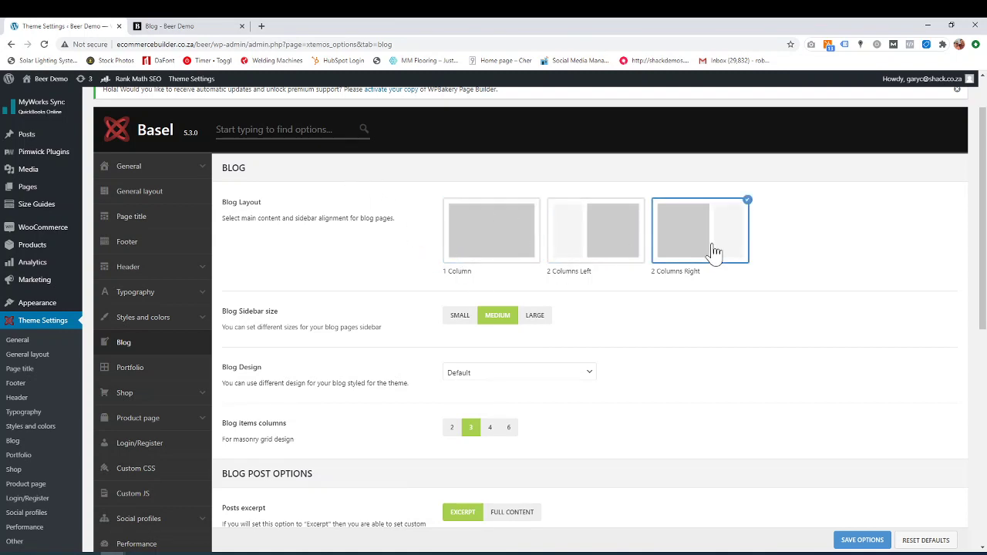
scroll(713, 279, down, 1)
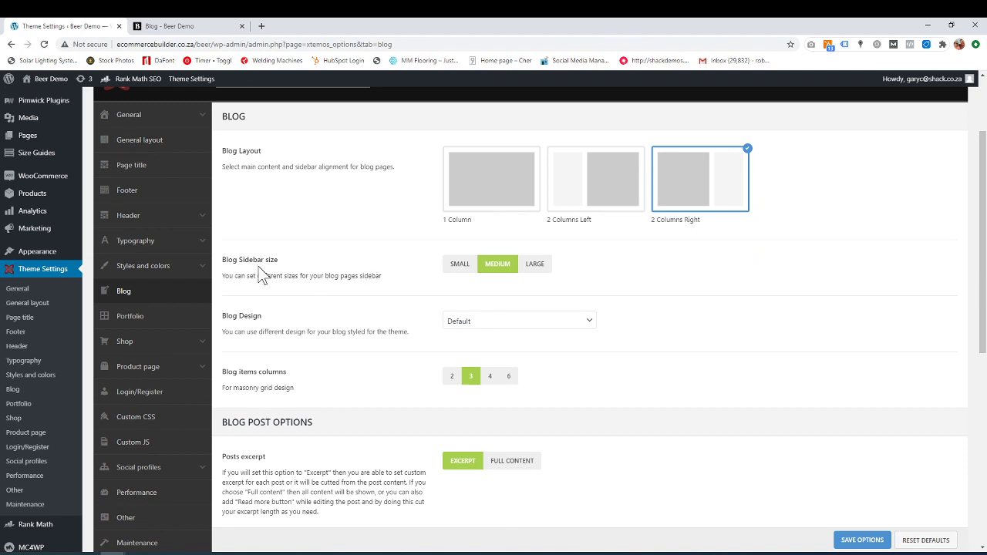
Step: Check the live blog page with the 2 Columns Right layout, then return to the settings
click(187, 34)
scroll(700, 376, down, 3)
scroll(685, 288, up, 4)
click(72, 25)
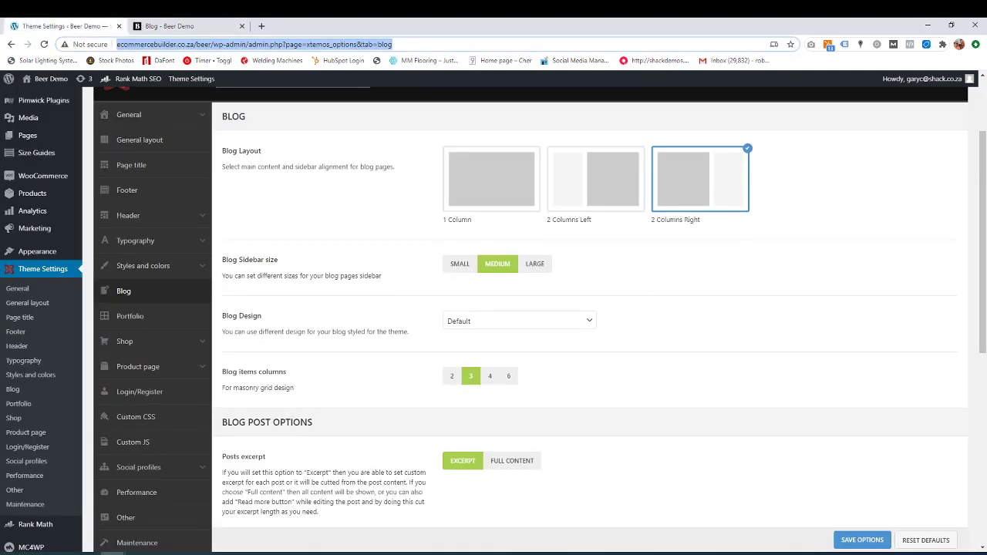
Step: Compare against the live blog, then change Blog Design to Masonry grid with 3 columns
click(522, 333)
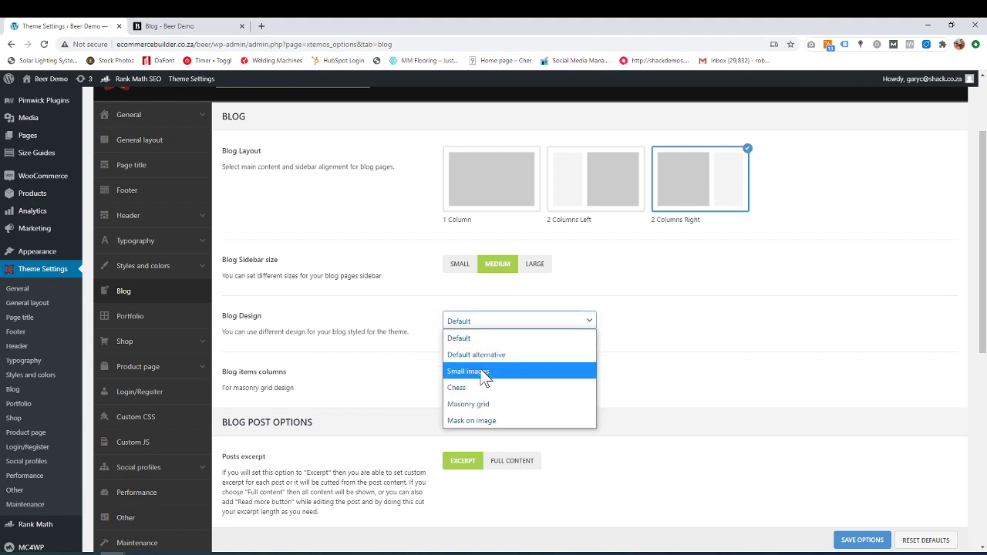
click(174, 26)
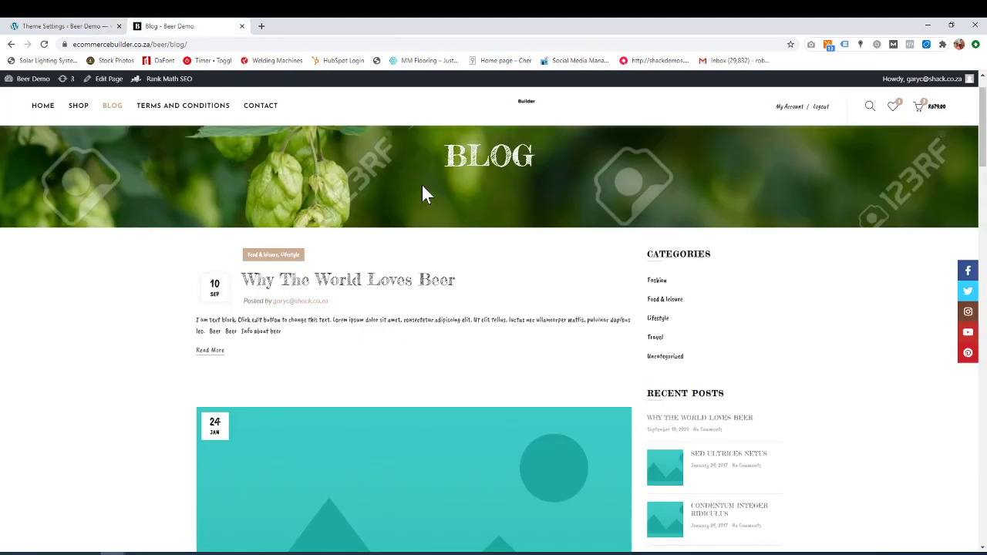
scroll(347, 355, up, 1)
scroll(308, 308, down, 3)
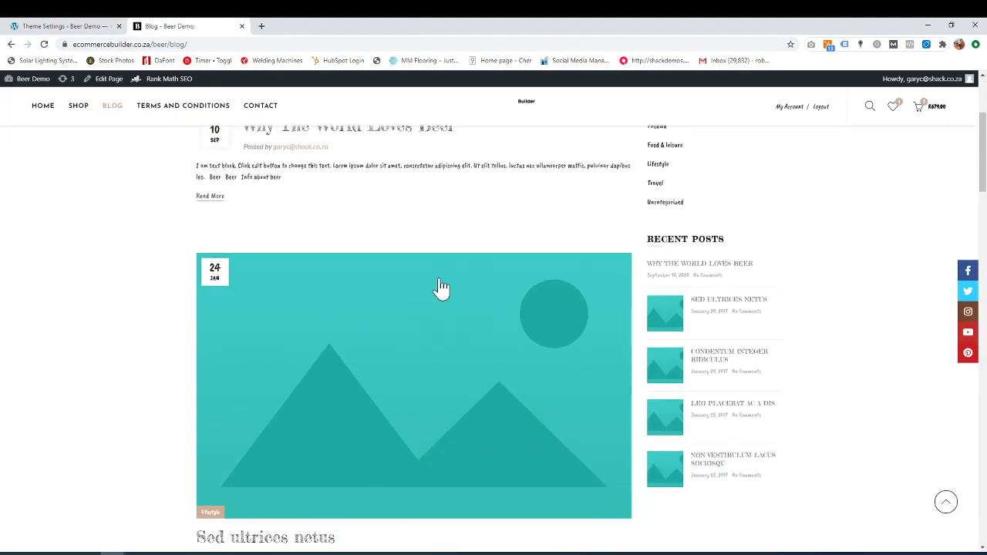
click(55, 27)
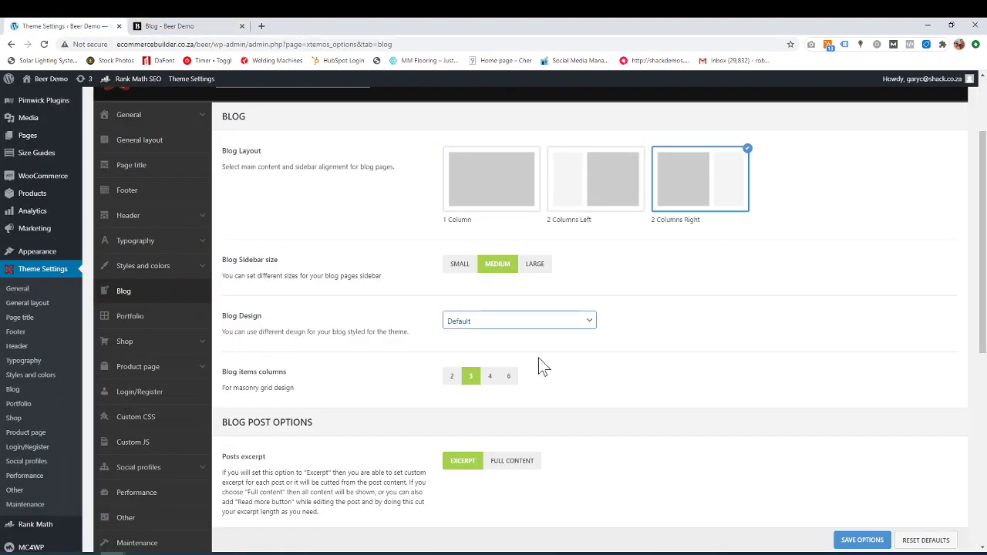
click(466, 323)
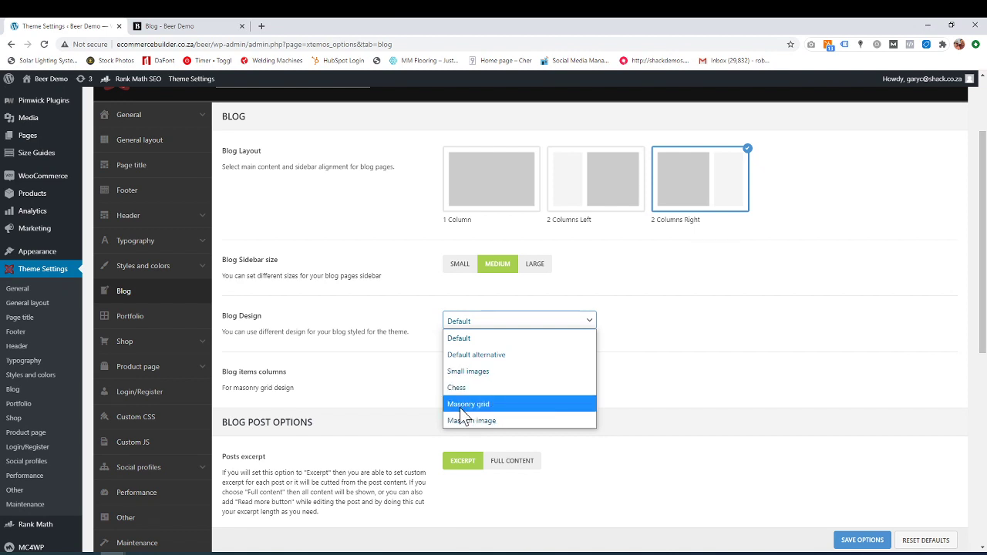
click(501, 409)
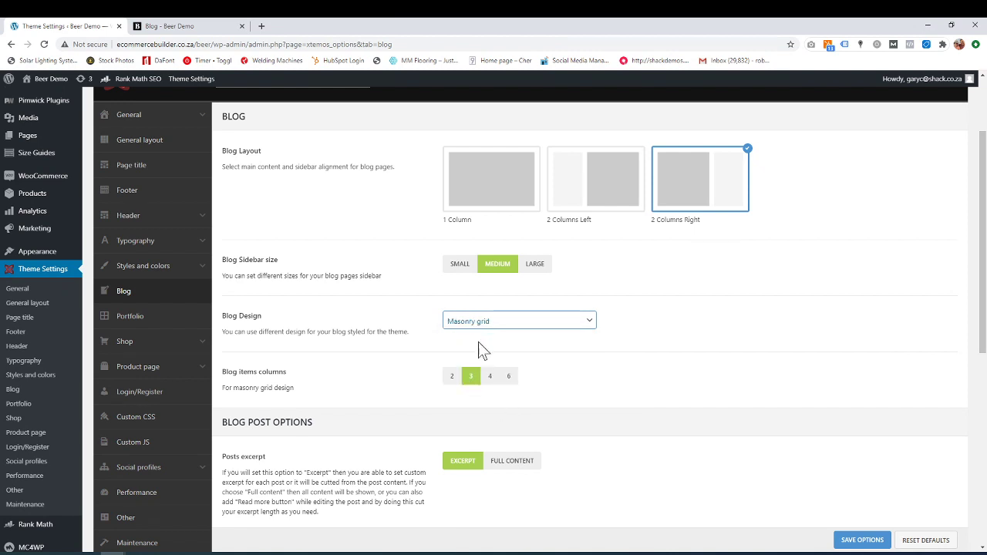
scroll(748, 403, up, 1)
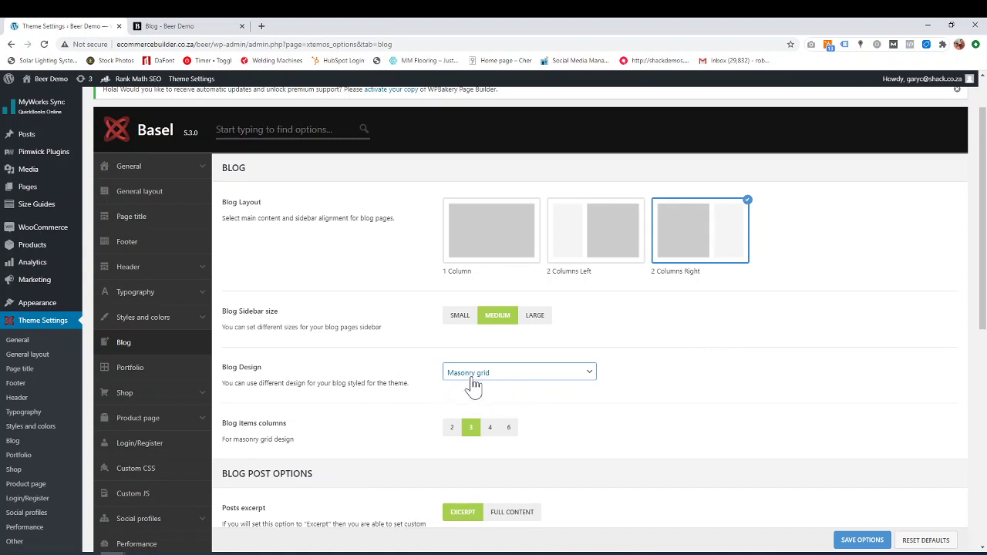
Step: Save the Masonry grid blog options and refresh the live blog page to see the change
click(860, 543)
click(207, 27)
click(44, 44)
click(60, 26)
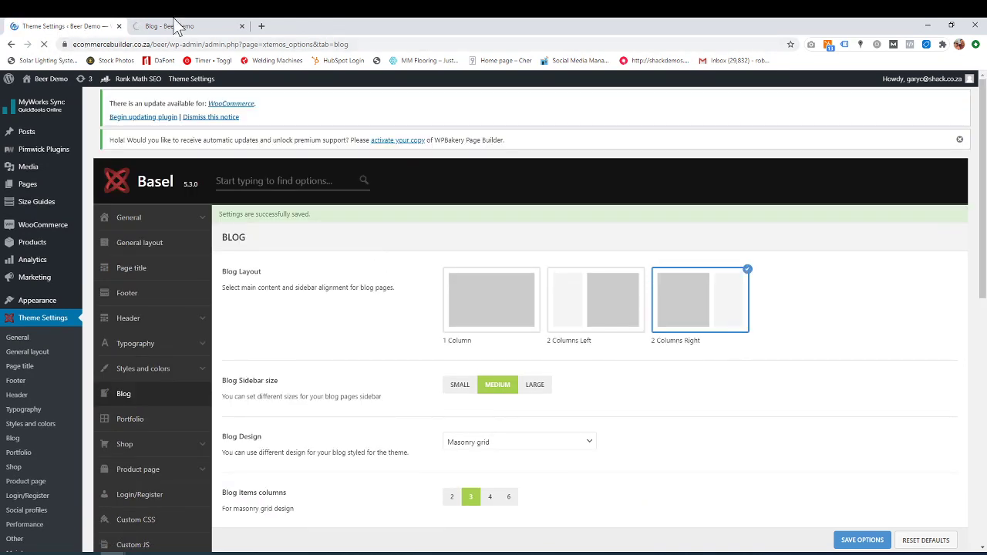
click(182, 27)
click(77, 26)
scroll(502, 403, down, 3)
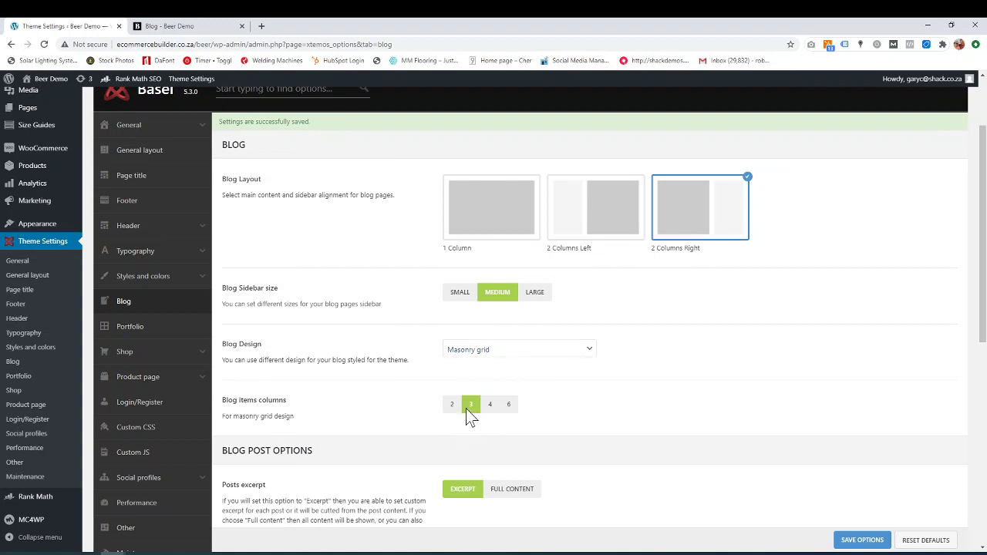
Step: Scroll through the live blog in its new Masonry grid design, then go back to the Blog options
click(199, 29)
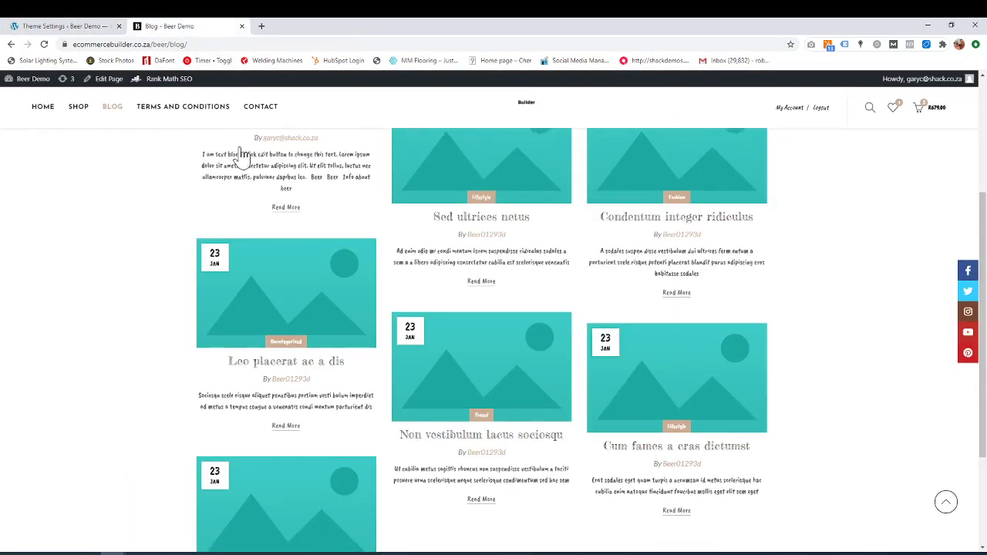
scroll(332, 324, up, 3)
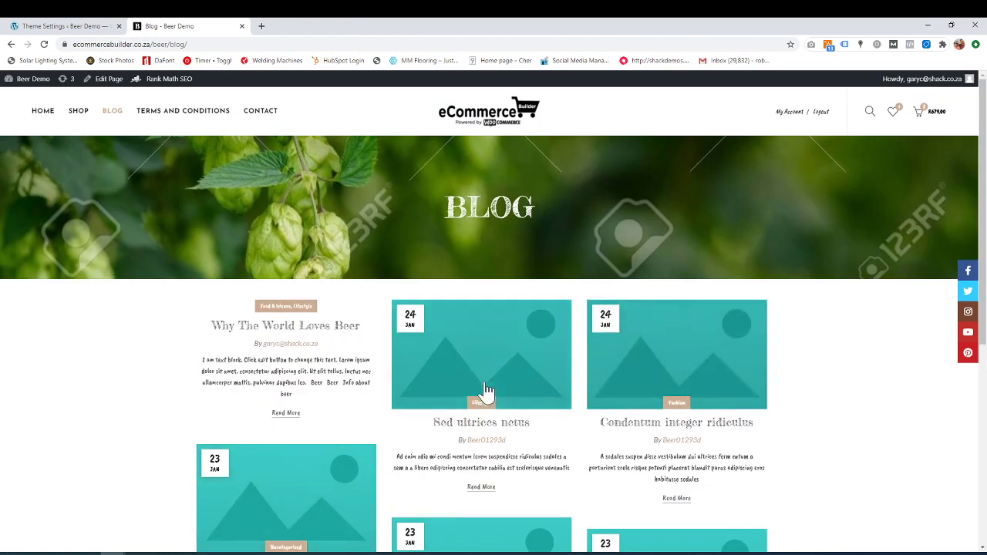
scroll(485, 393, down, 1)
scroll(522, 363, down, 2)
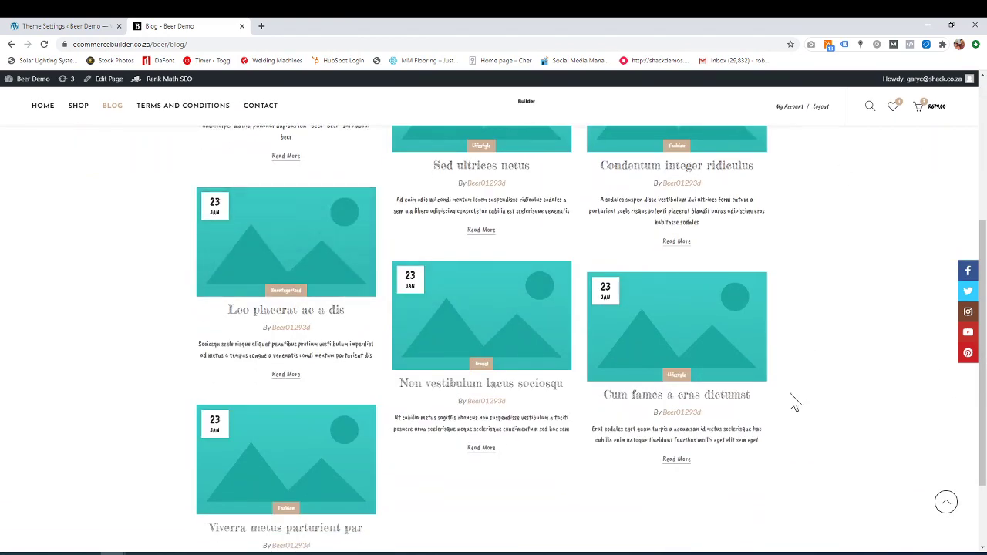
scroll(309, 340, up, 1)
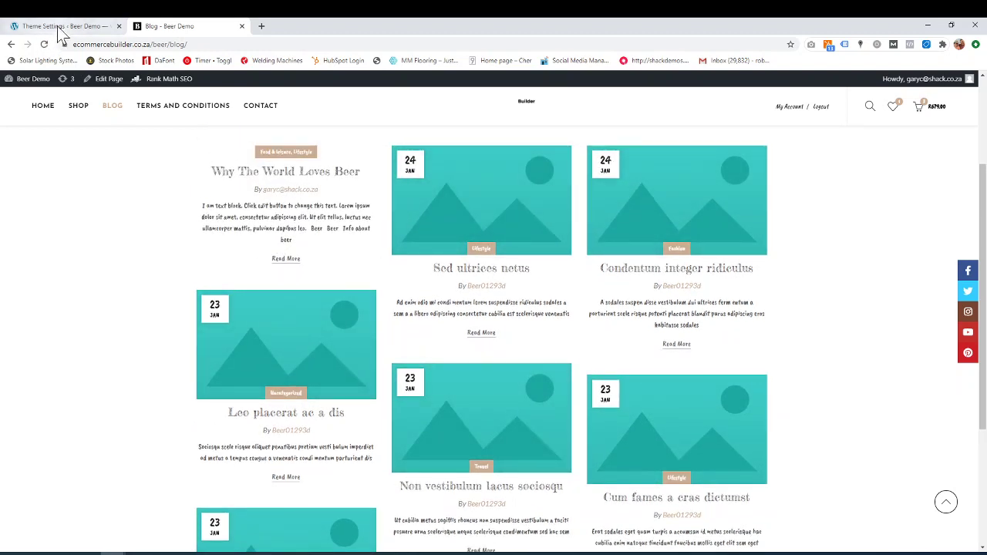
click(59, 28)
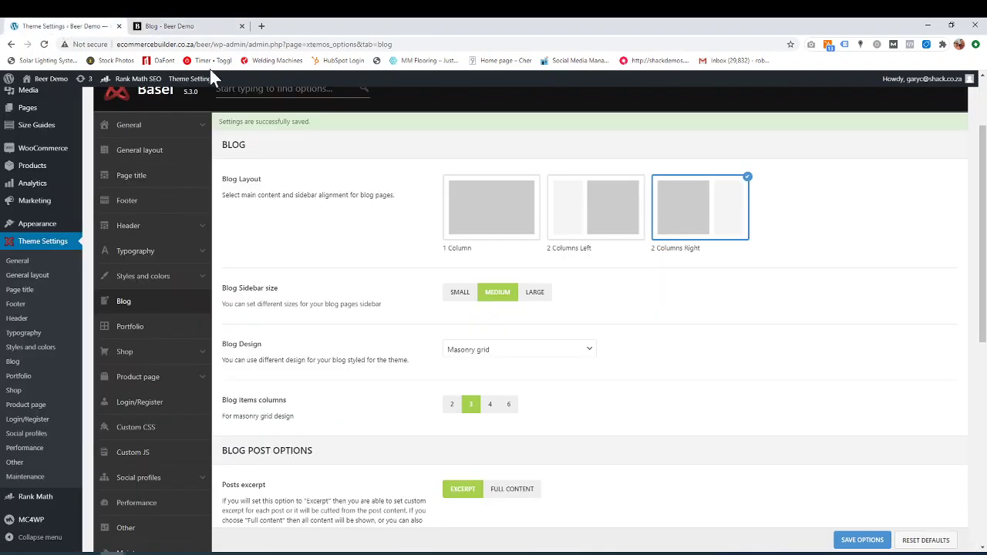
Step: Switch Blog Design from Masonry grid to Default alternative
click(593, 351)
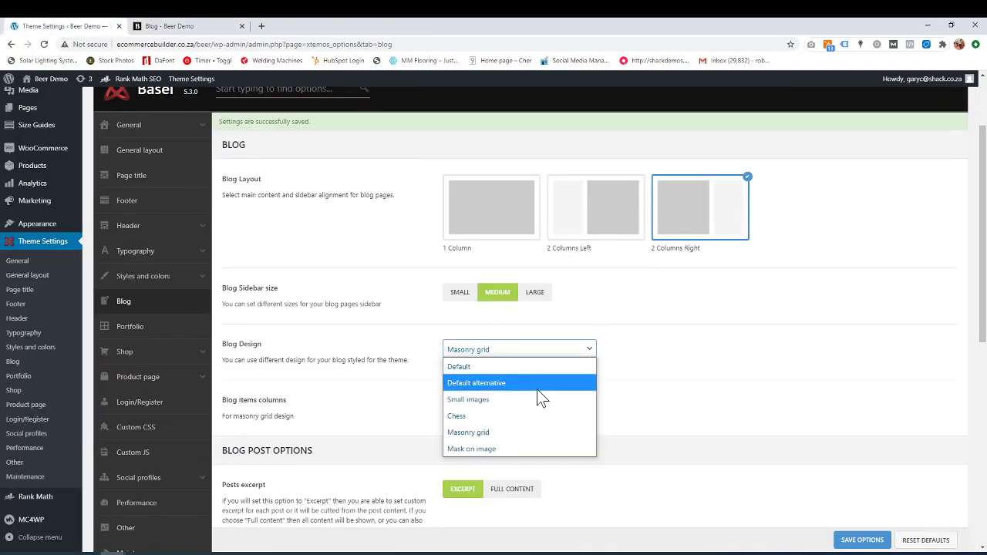
click(495, 384)
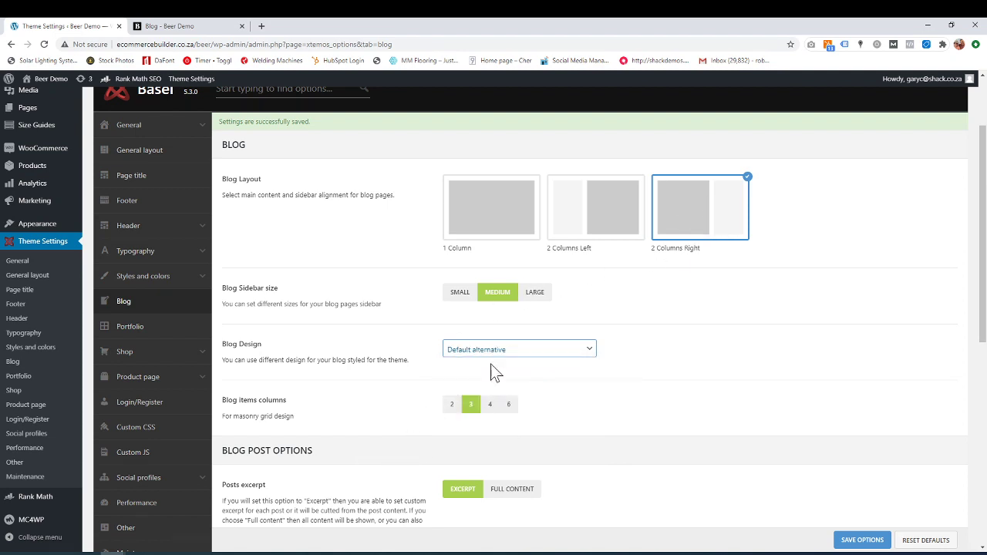
scroll(370, 409, down, 3)
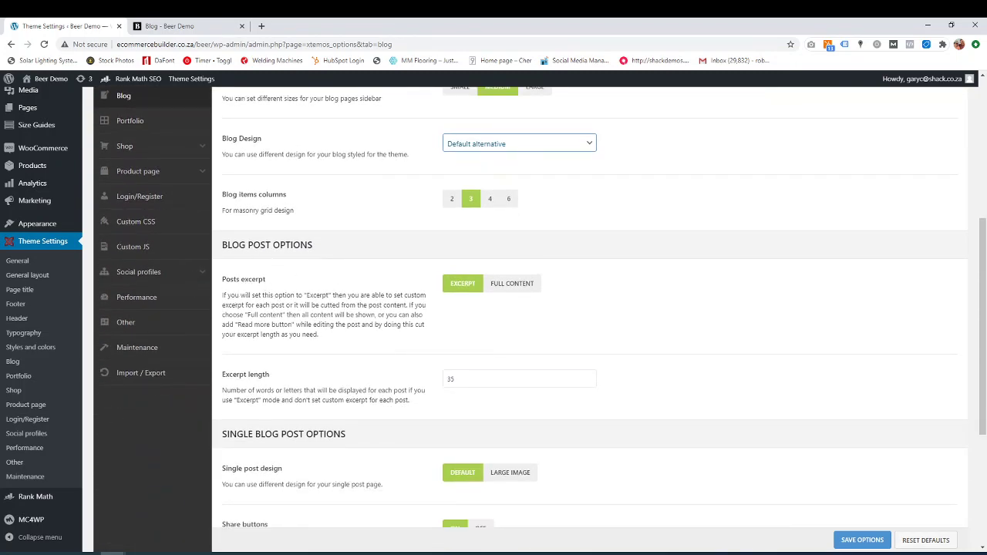
click(191, 29)
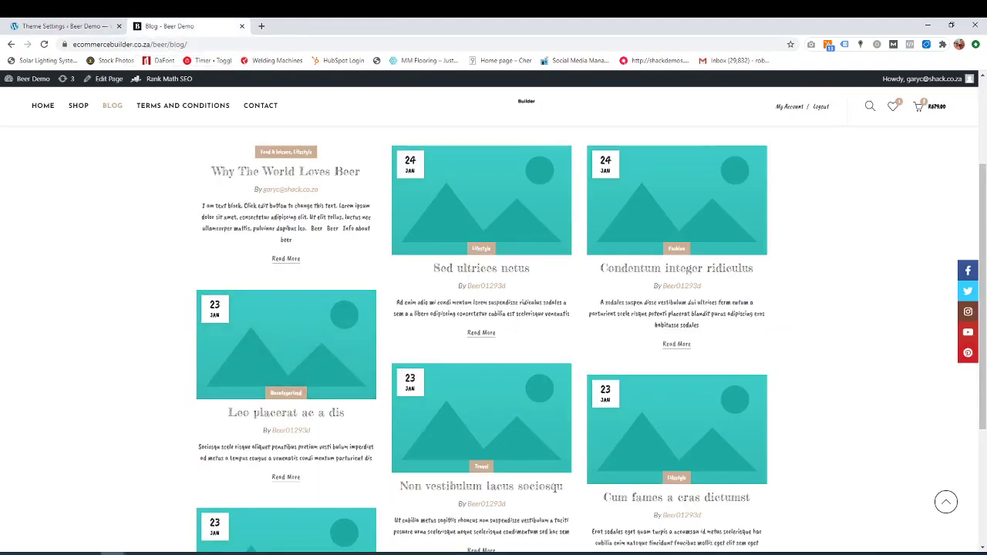
drag(202, 206, 322, 247)
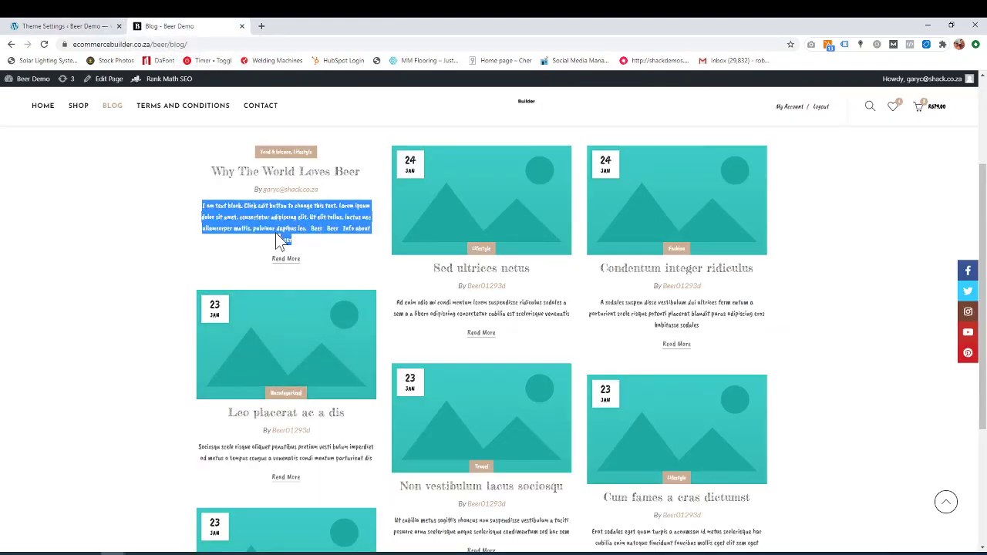
drag(209, 206, 252, 217)
click(239, 230)
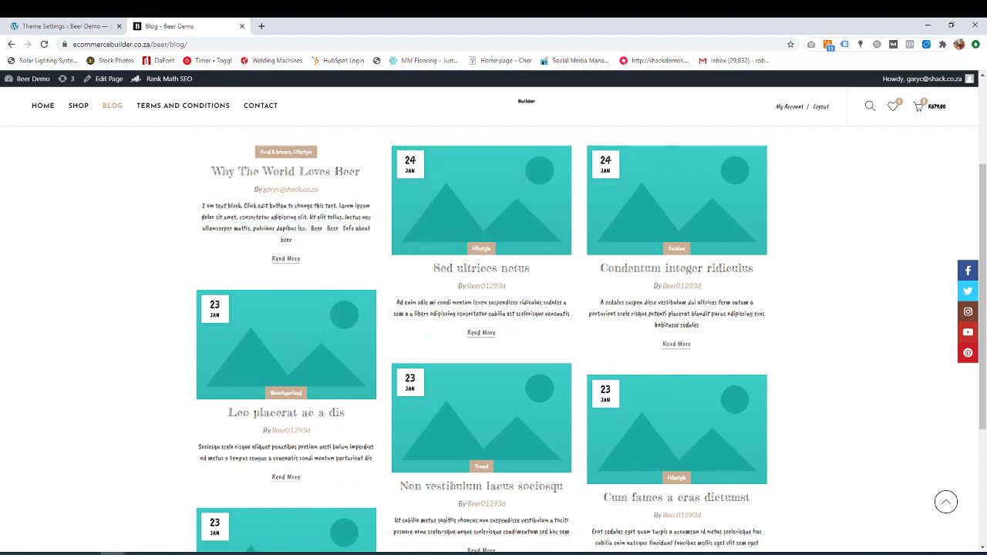
drag(206, 206, 297, 229)
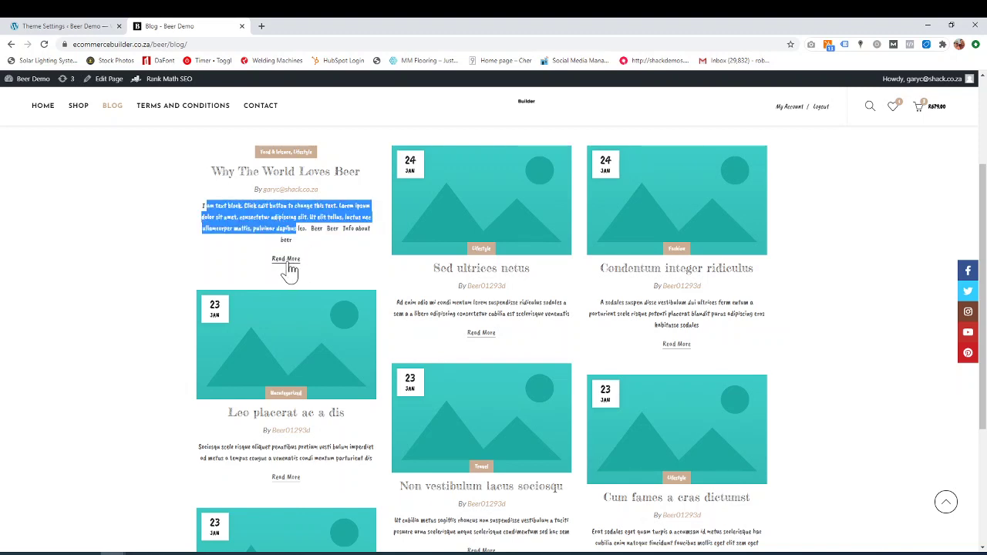
click(91, 26)
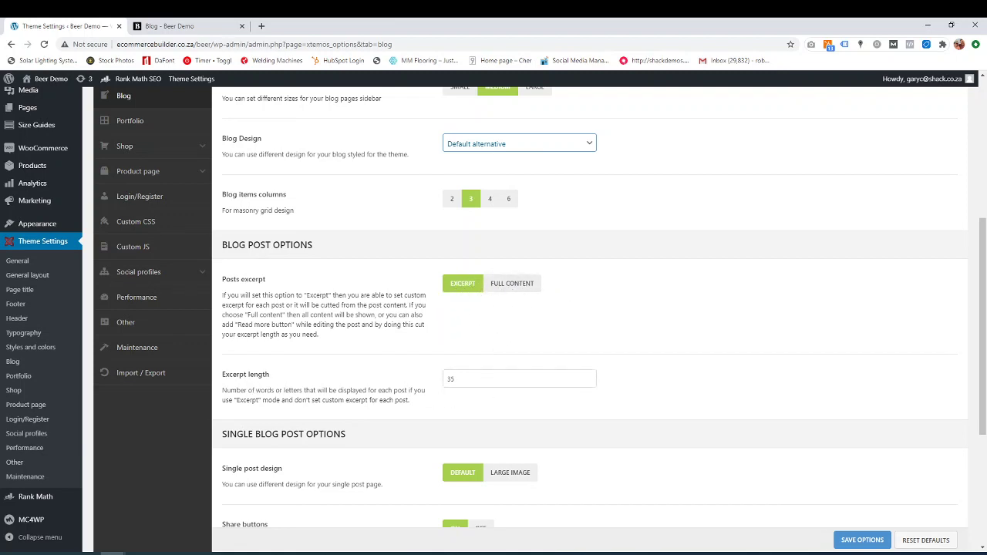
Step: Change the excerpt length from 35 to 25, comparing against the excerpt on the live blog
double_click(453, 379)
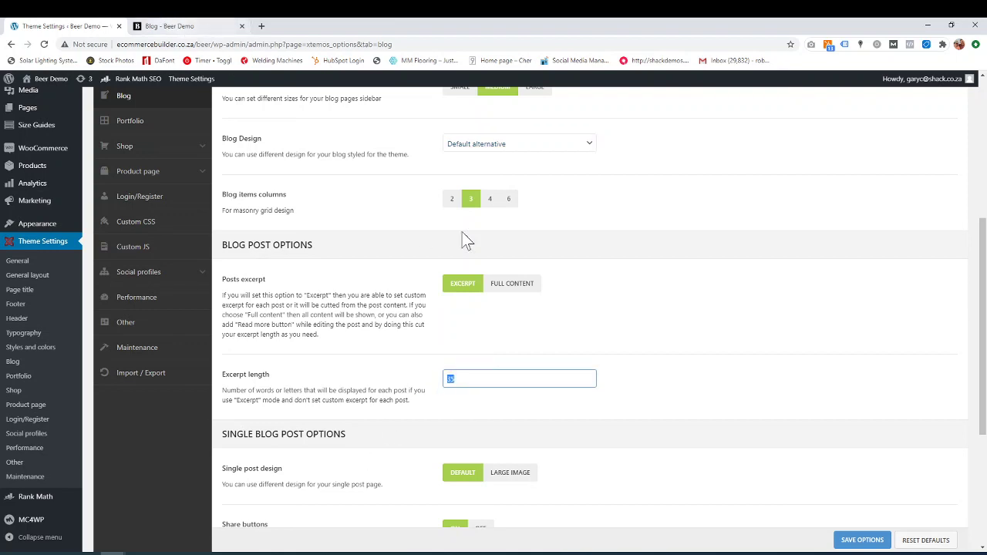
click(221, 26)
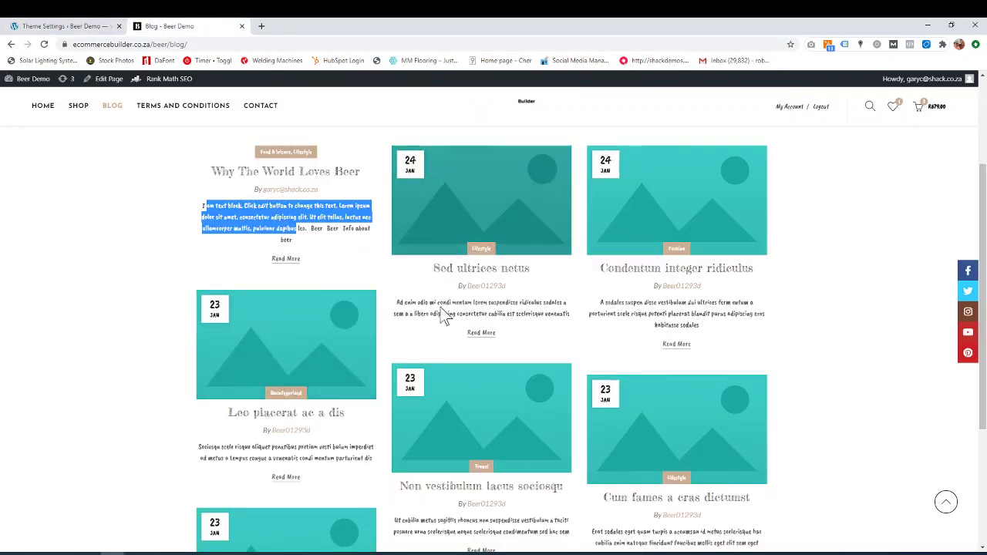
click(263, 213)
double_click(219, 217)
click(93, 26)
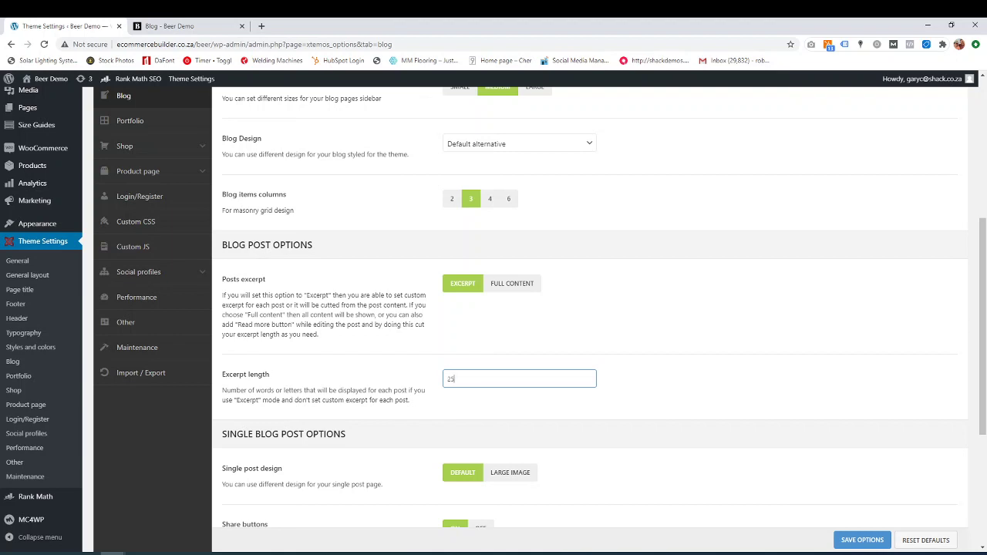
Step: Review the Single Blog Post options against the live blog, then open the Sed ultrices netus post
scroll(432, 386, down, 1)
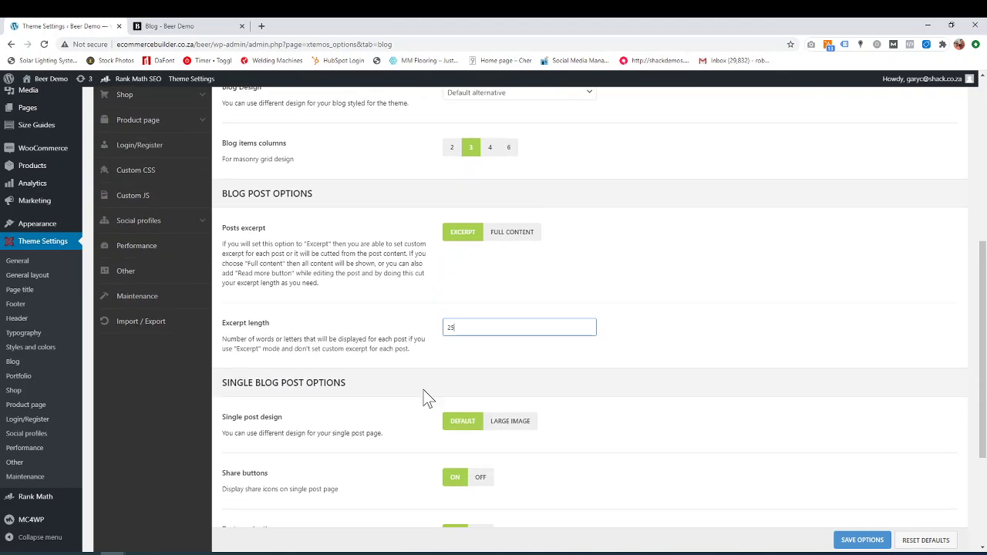
scroll(417, 407, down, 1)
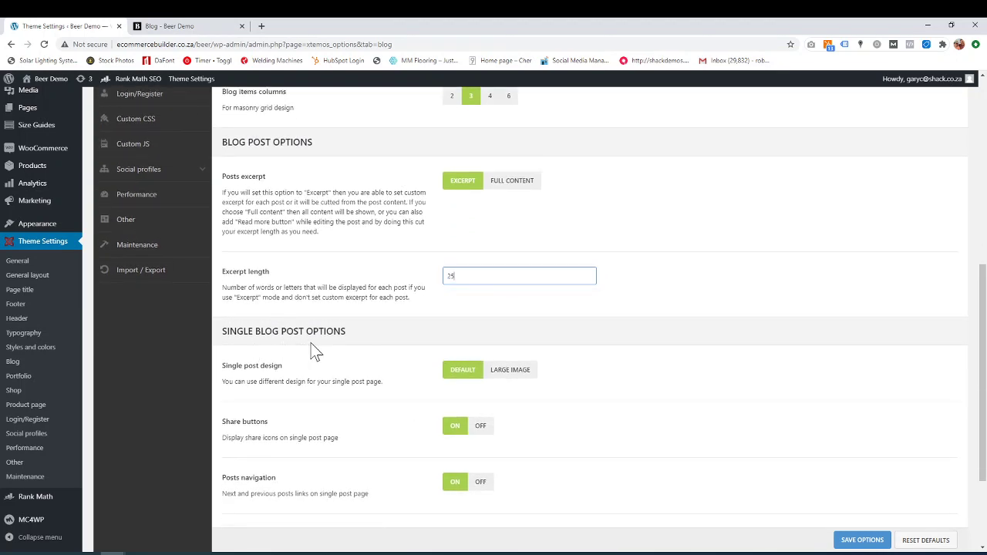
click(170, 26)
scroll(359, 335, up, 3)
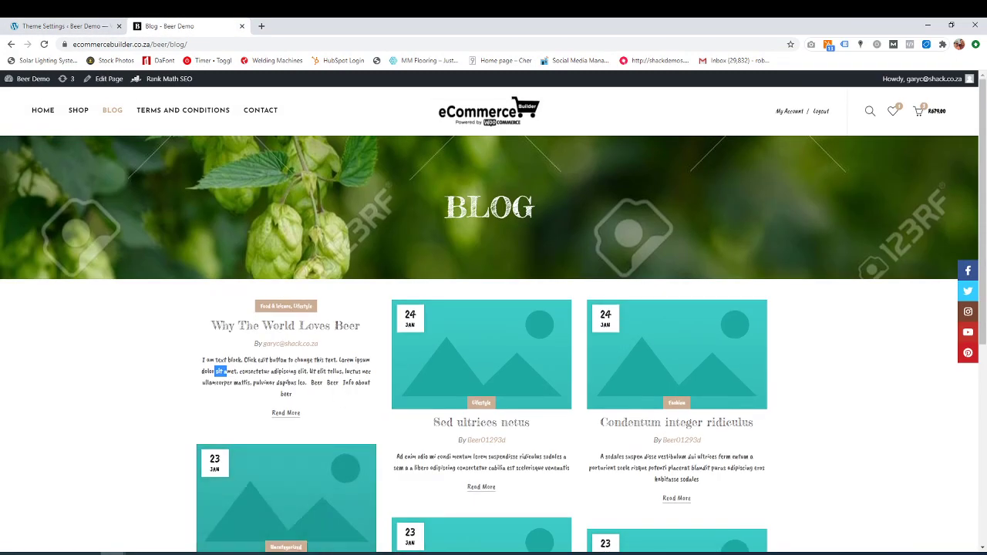
scroll(360, 334, down, 2)
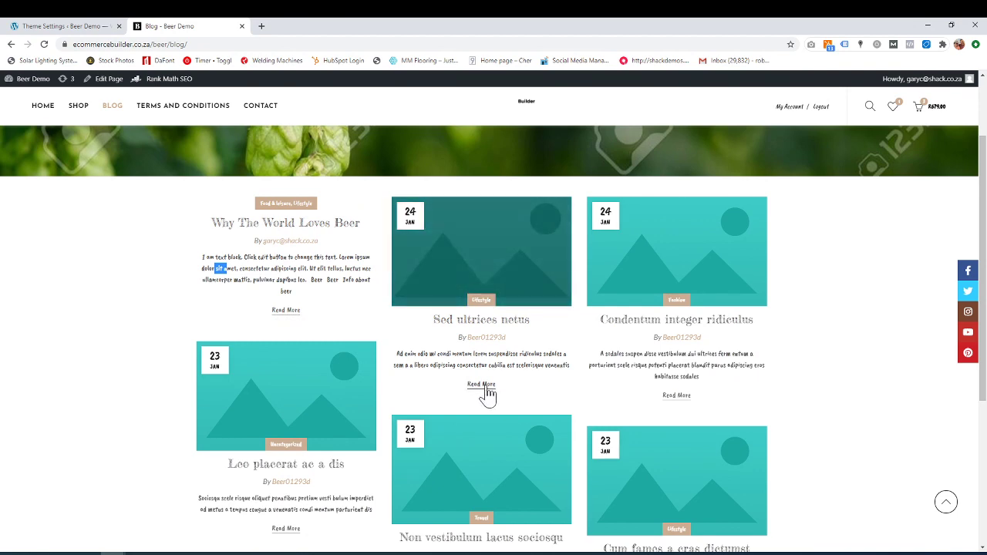
click(27, 26)
scroll(375, 378, down, 2)
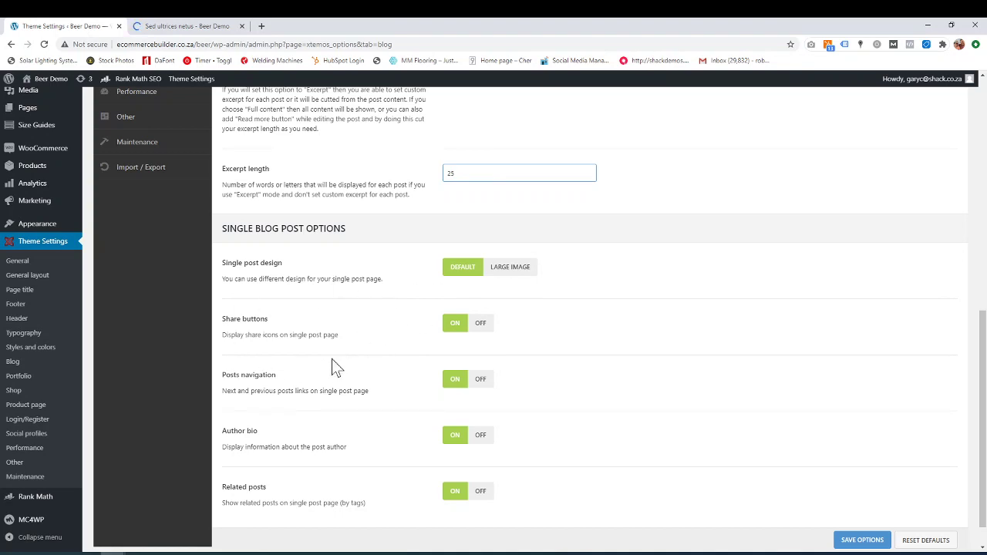
scroll(396, 369, down, 1)
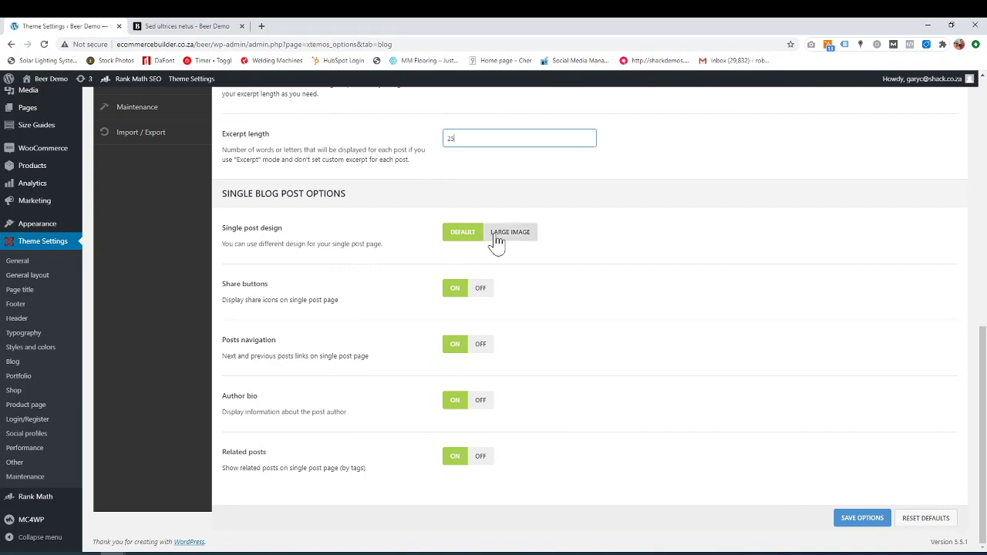
click(174, 26)
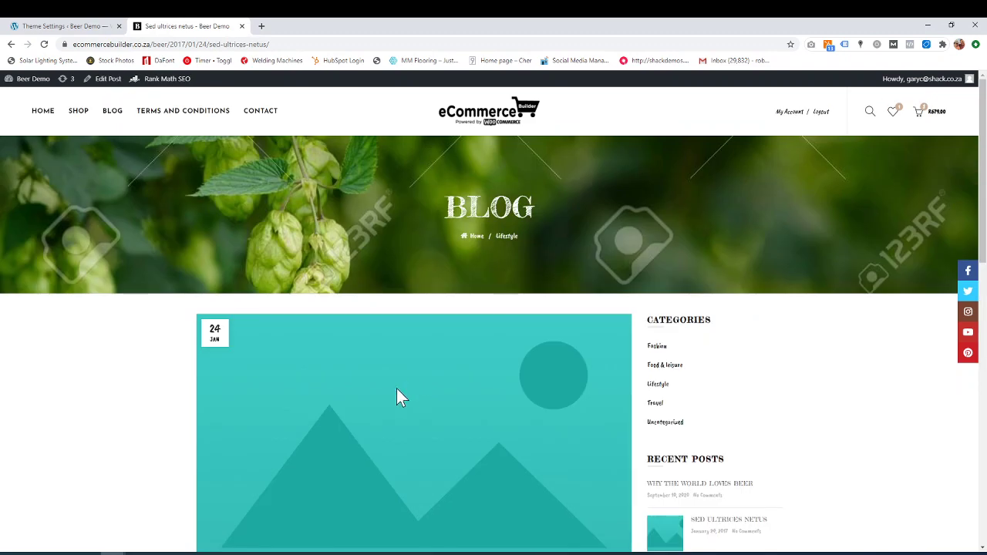
Step: Compare the live post with the single post options: Default design, share, navigation, author bio, related posts on
scroll(397, 389, down, 3)
scroll(375, 316, up, 2)
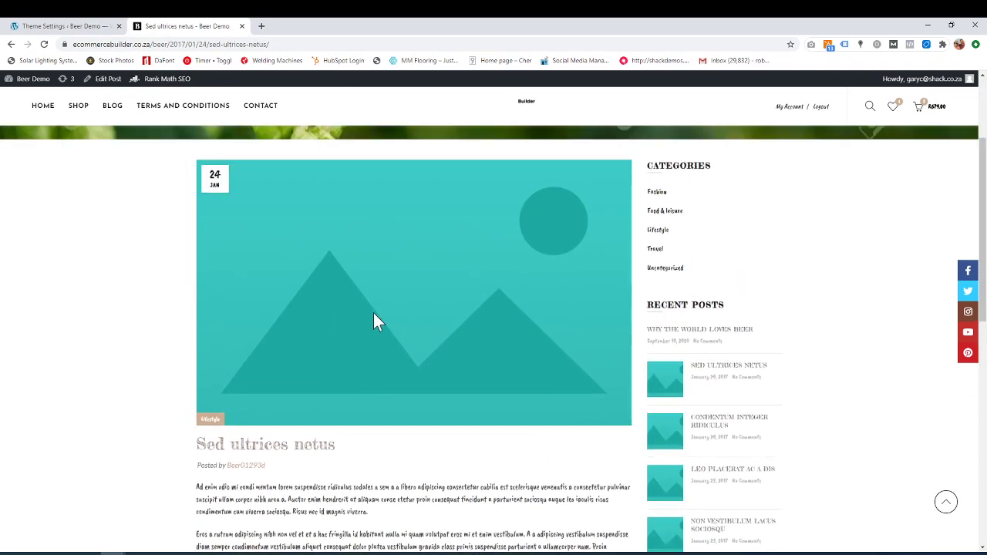
click(47, 27)
click(203, 27)
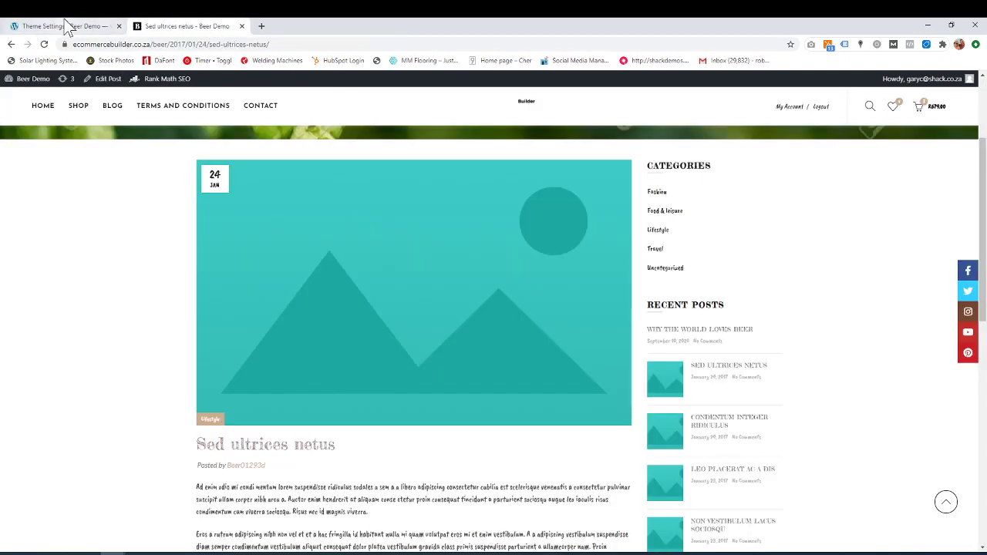
click(30, 26)
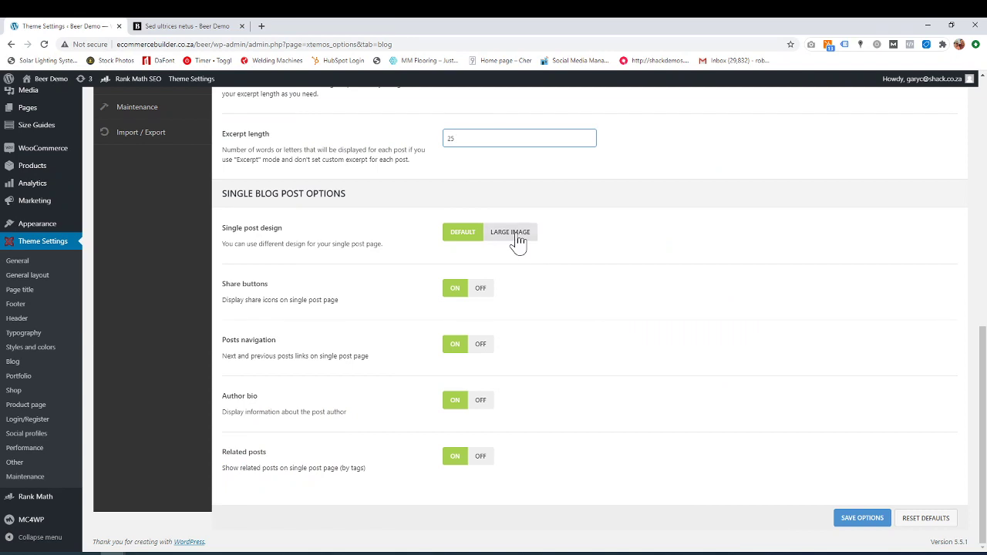
click(162, 26)
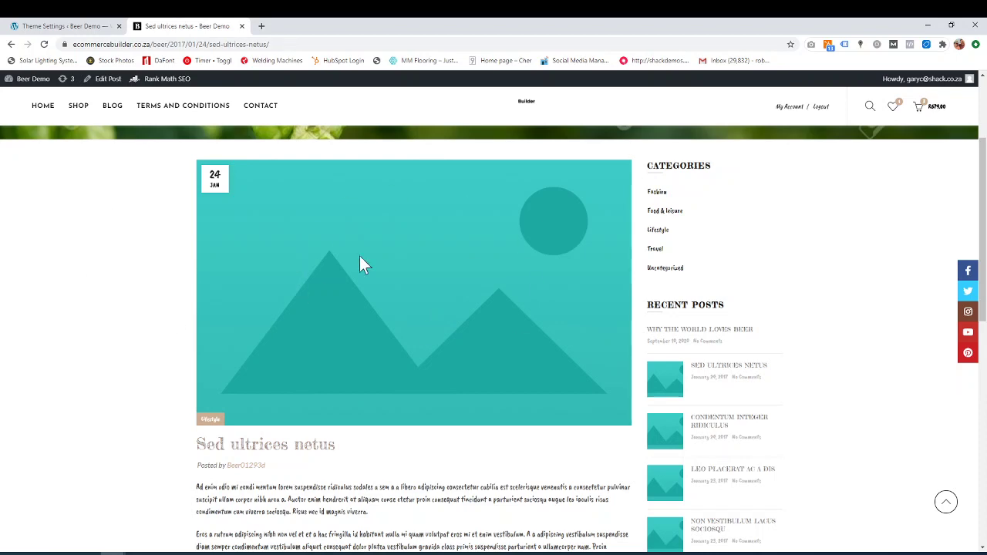
click(65, 26)
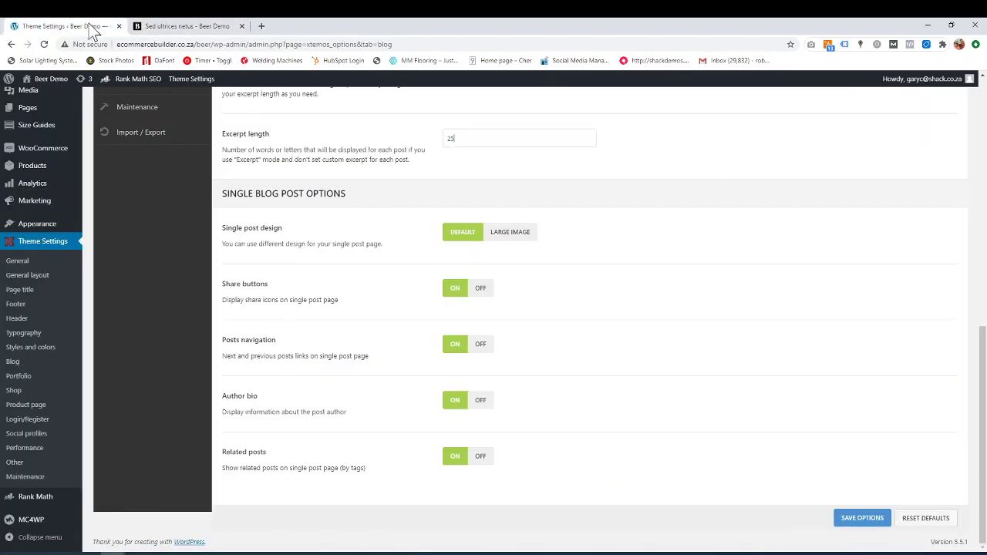
click(185, 26)
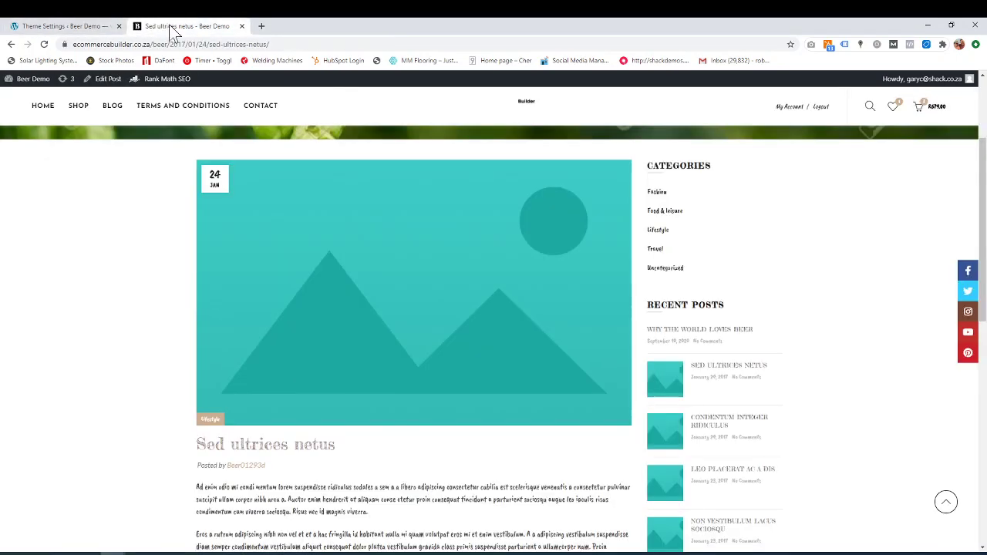
scroll(494, 309, down, 10)
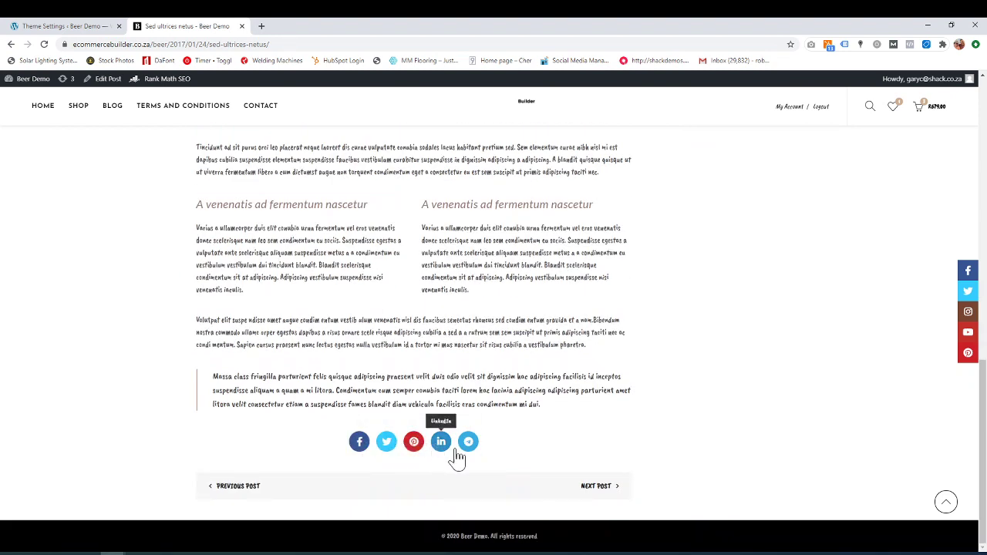
click(75, 27)
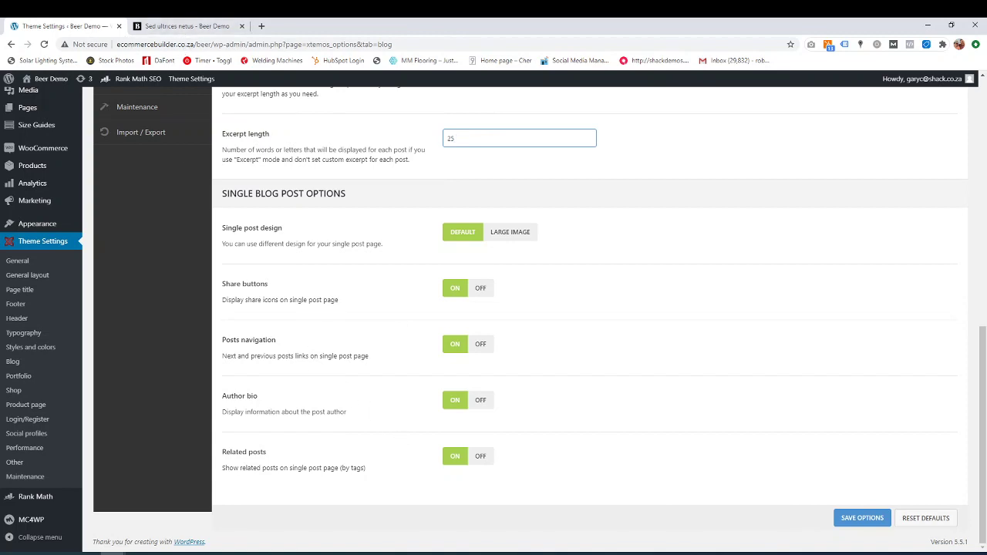
scroll(327, 348, up, 3)
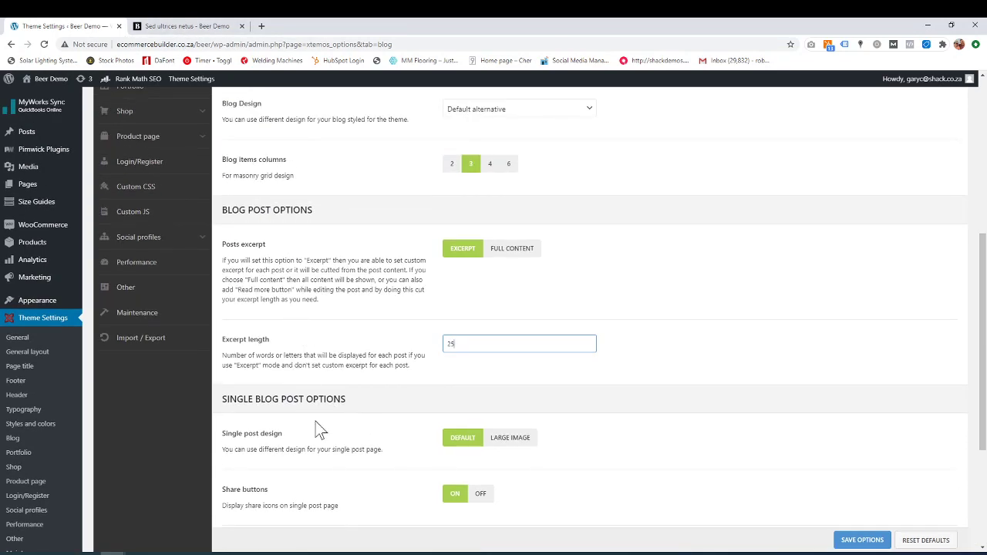
scroll(399, 431, down, 2)
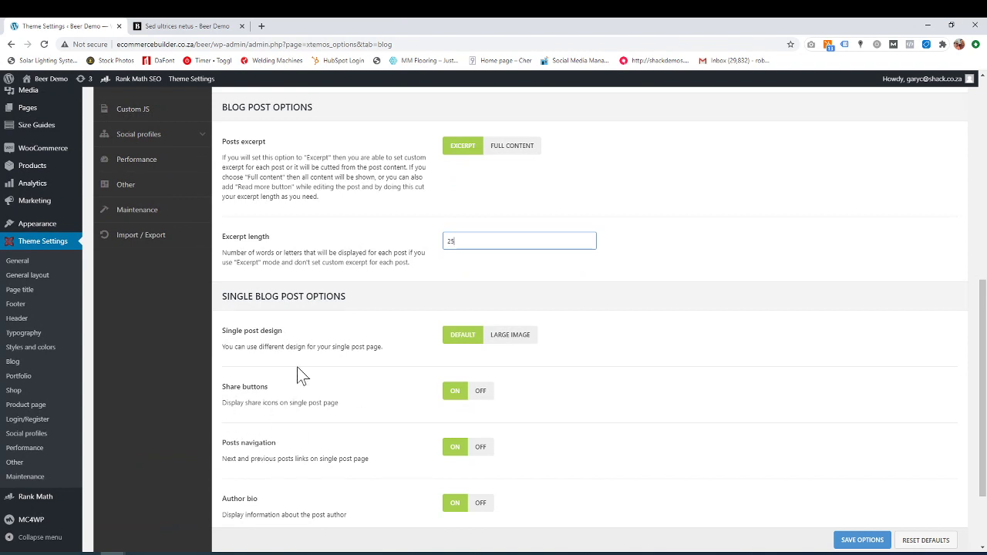
scroll(387, 426, down, 2)
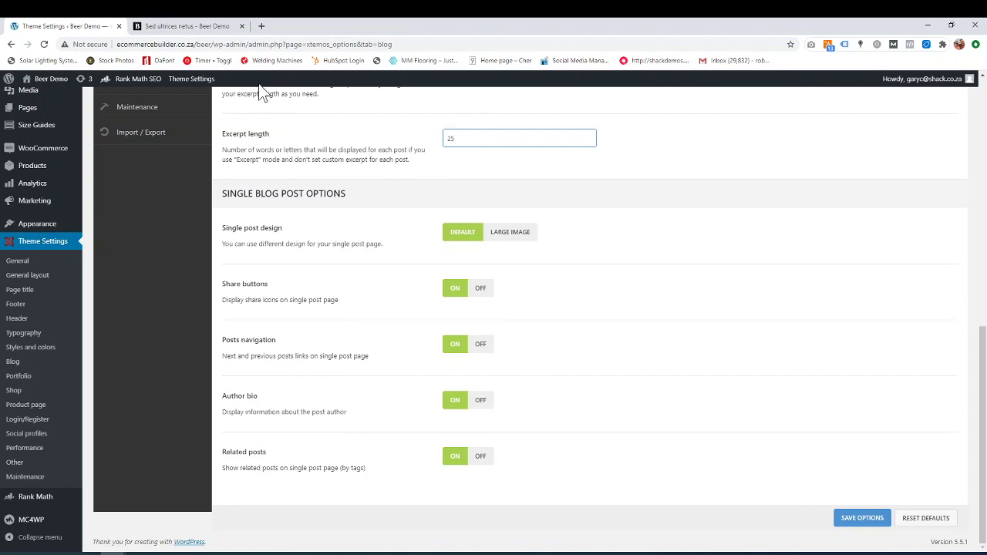
click(188, 26)
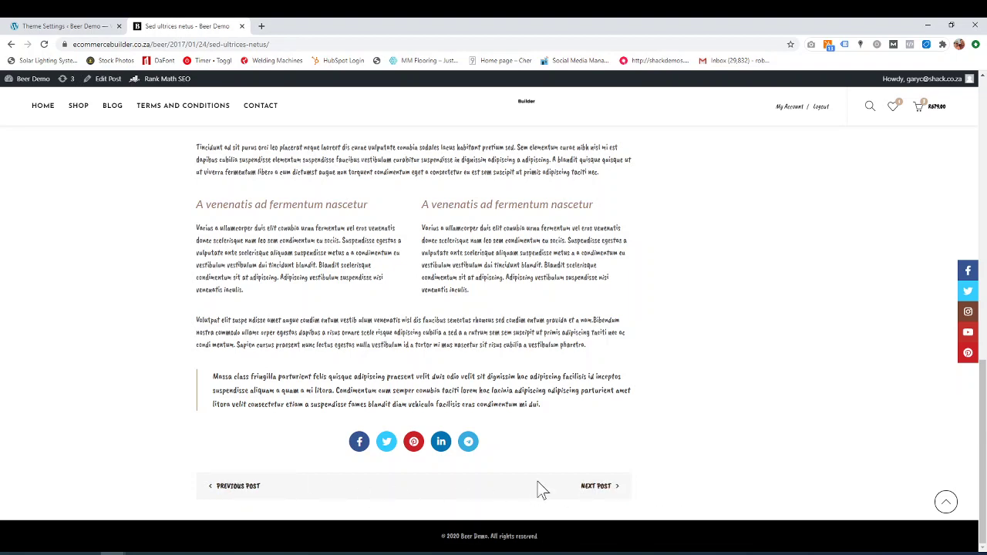
click(71, 26)
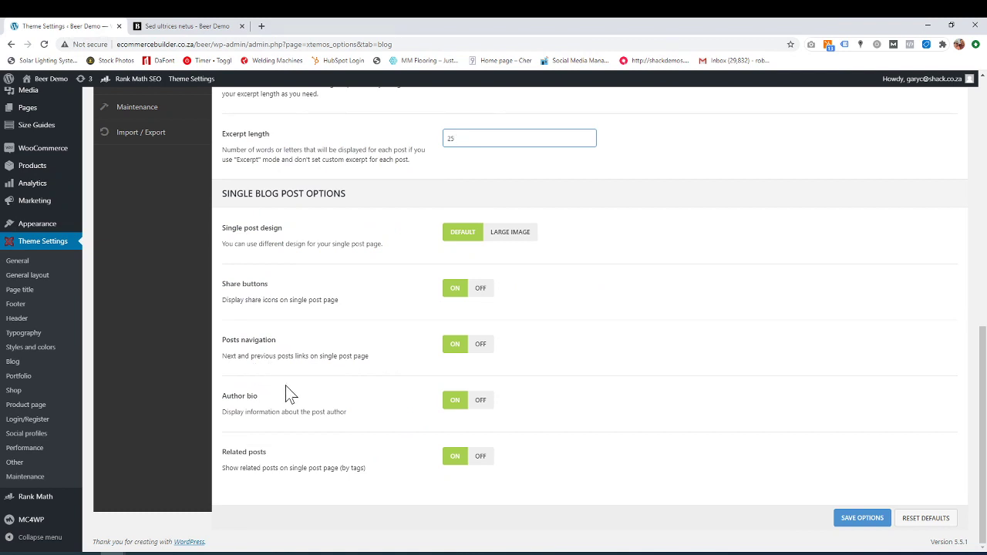
click(202, 28)
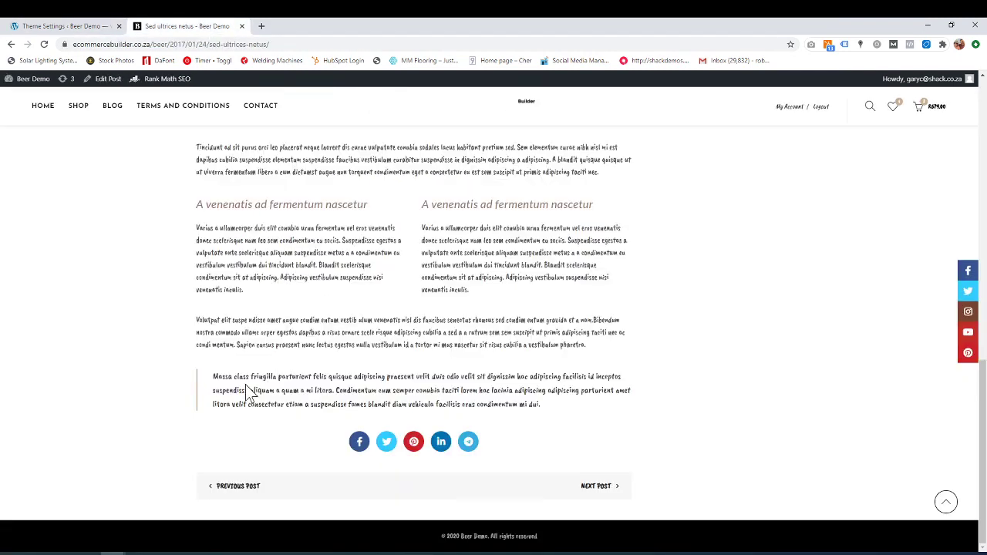
drag(214, 376, 560, 414)
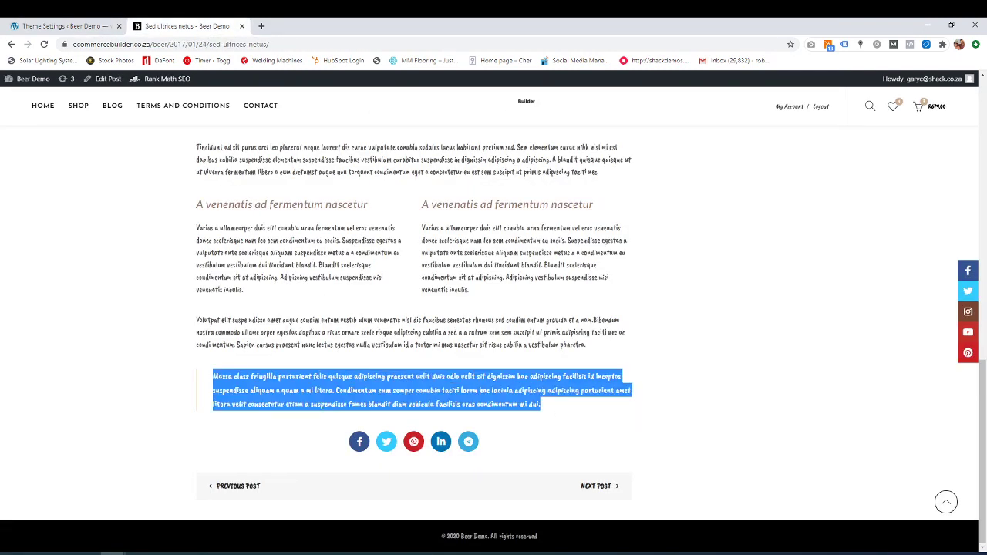
click(102, 27)
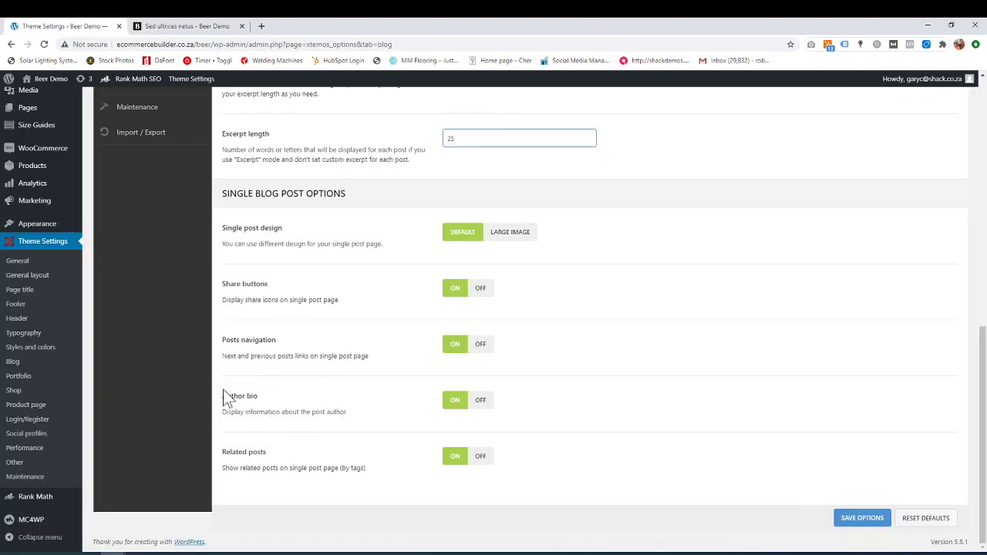
click(215, 32)
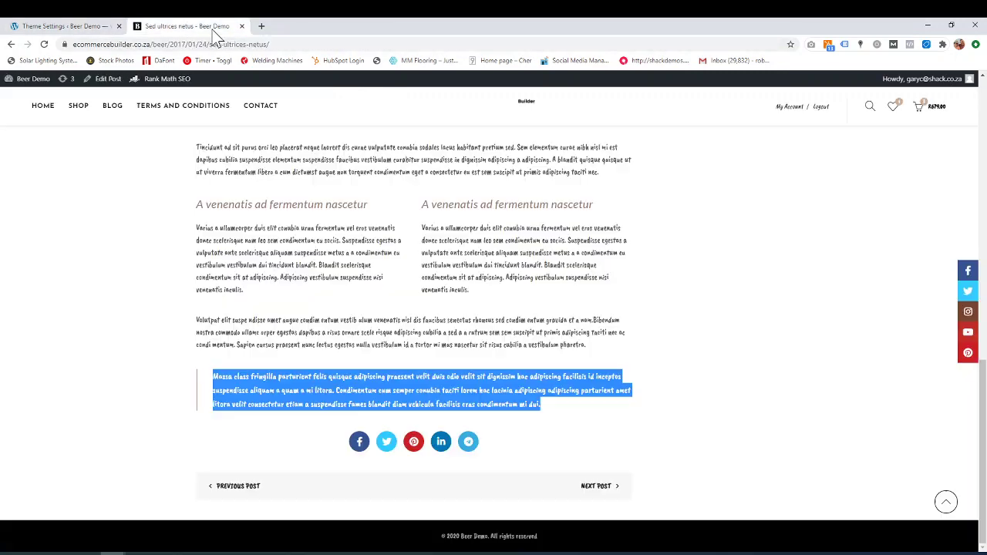
click(216, 386)
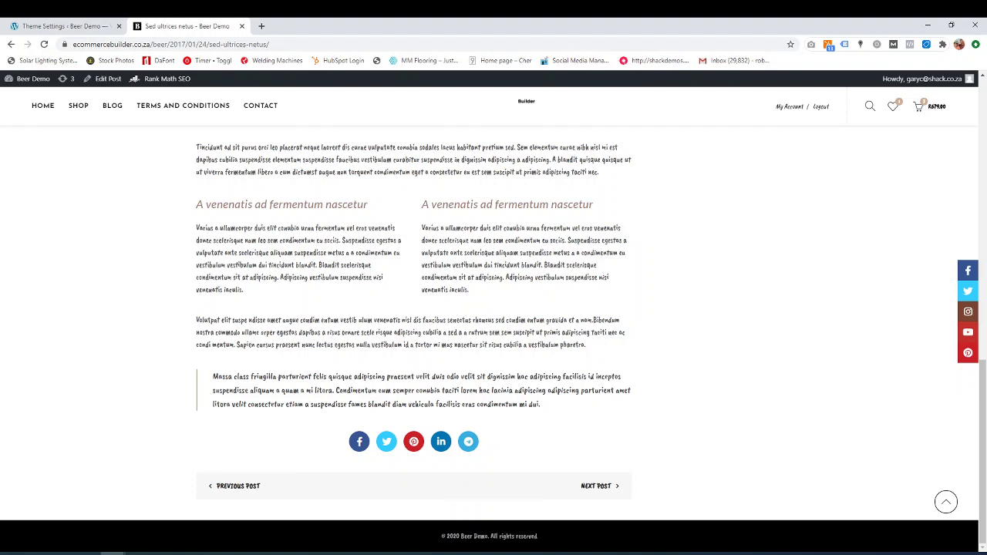
drag(218, 377, 330, 390)
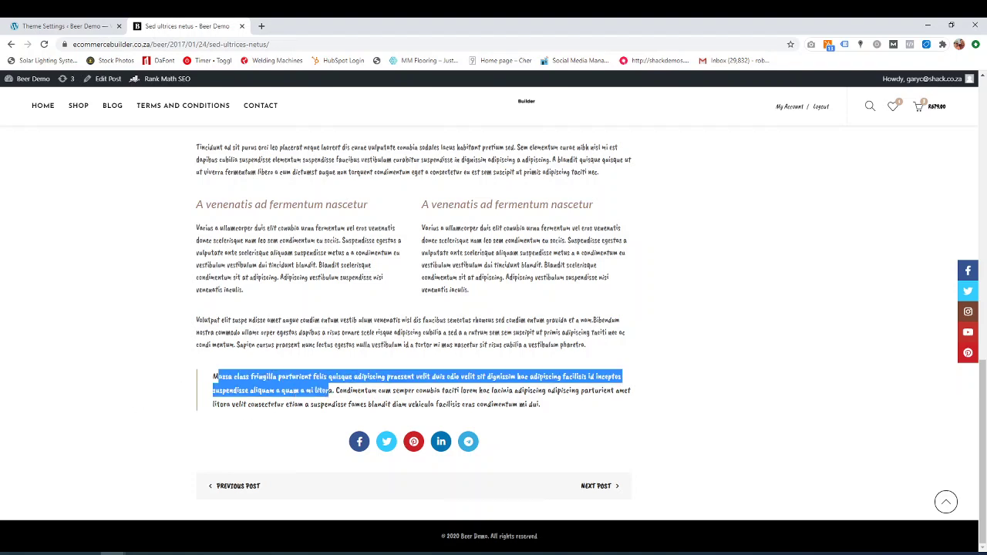
click(91, 28)
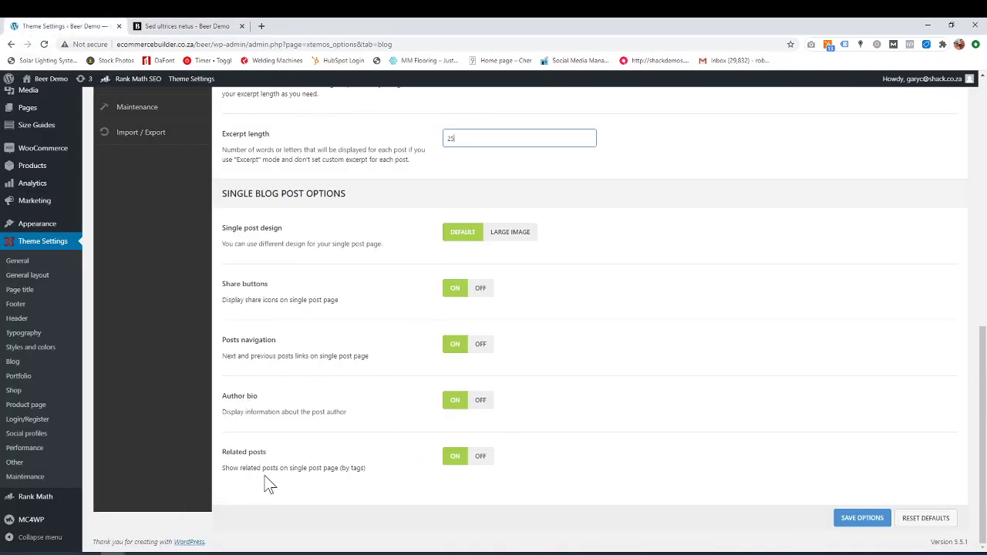
click(209, 26)
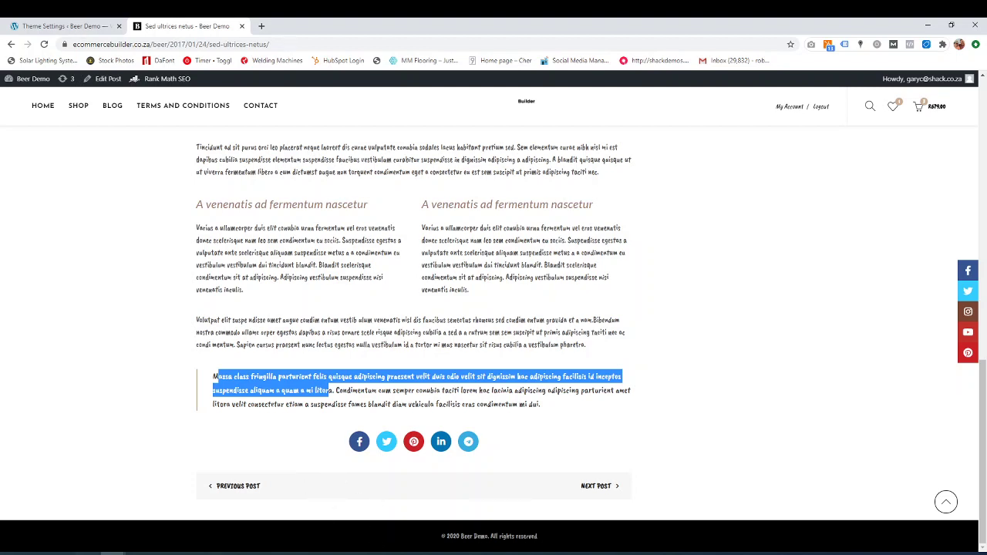
Step: Save the Blog options with Default alternative design and the 2 Columns Right layout
click(66, 26)
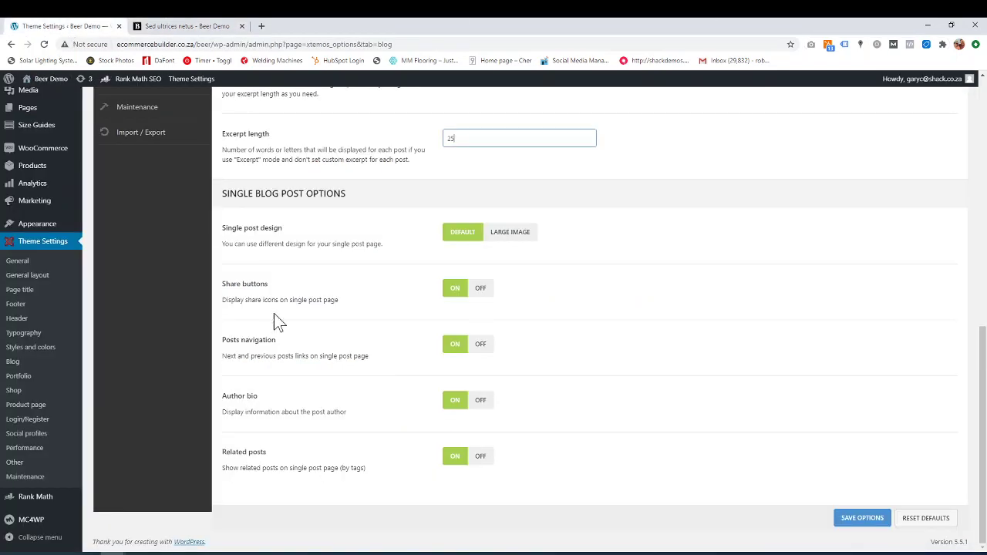
click(870, 522)
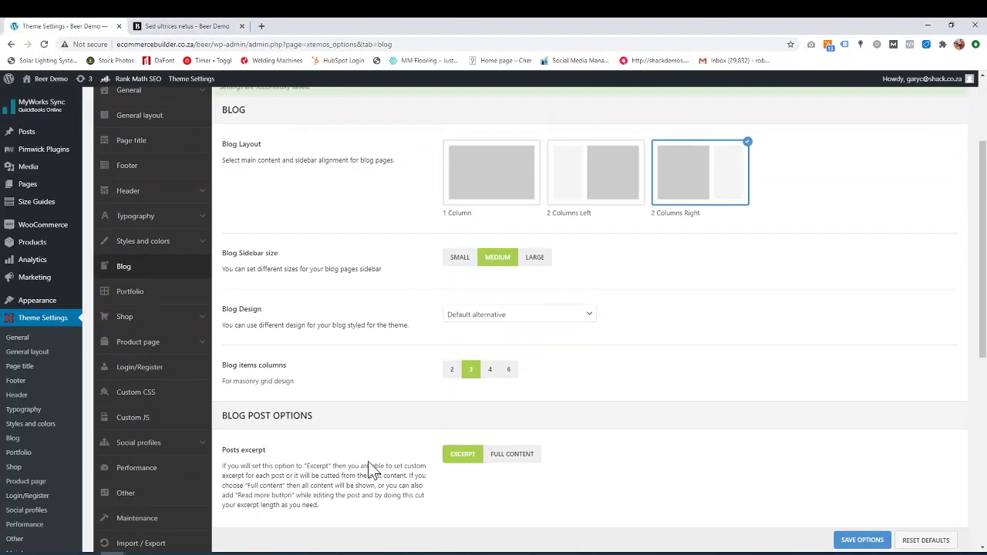